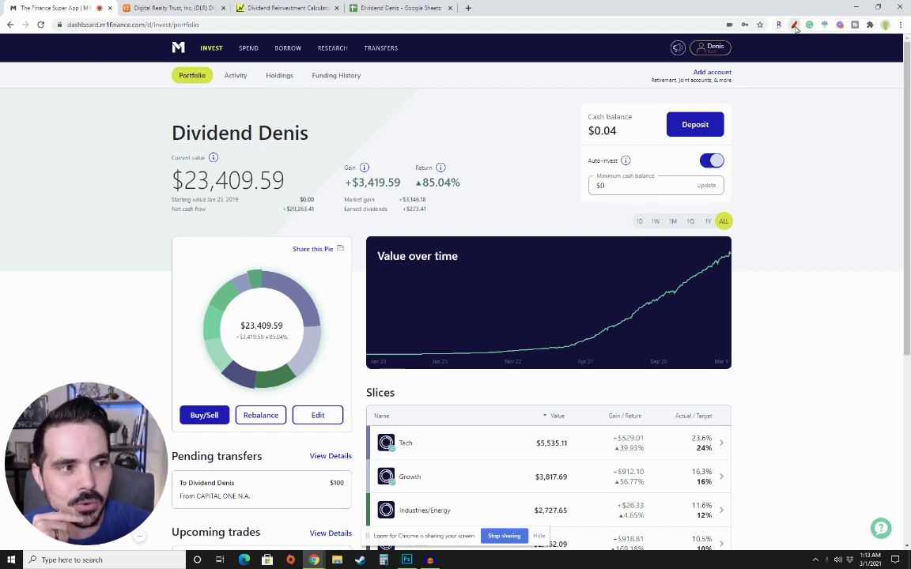
Circle the portfolio summary and its current value with the annotation pen, and clear the drawings.
{"action": "left_click", "coordinate": [795, 26]}
{"action": "mouse_move", "coordinate": [253, 108]}
{"action": "left_mouse_down"}
{"action": "mouse_move", "coordinate": [223, 96]}
{"action": "mouse_move", "coordinate": [504, 86]}
{"action": "mouse_move", "coordinate": [35, 176]}
{"action": "left_mouse_up"}
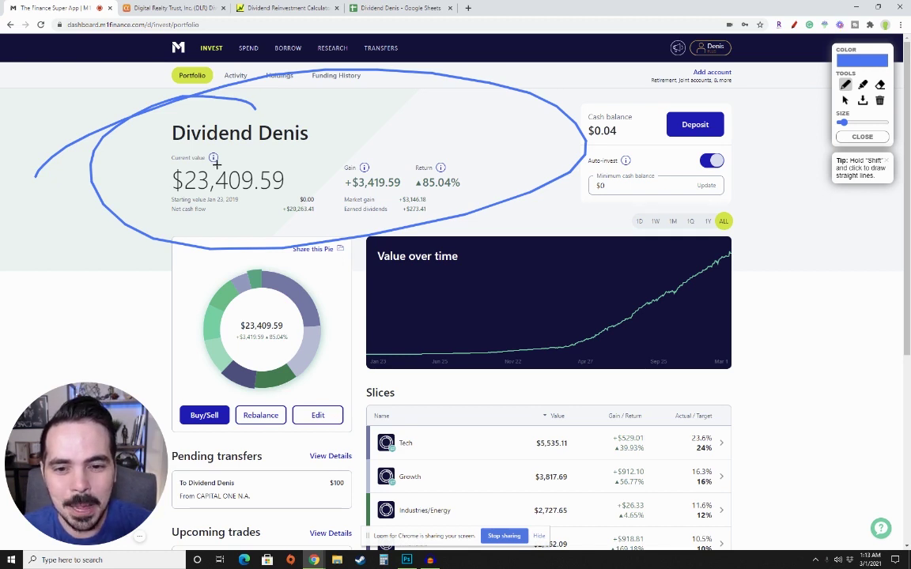
{"action": "mouse_move", "coordinate": [207, 154]}
{"action": "left_mouse_down"}
{"action": "mouse_move", "coordinate": [147, 167]}
{"action": "mouse_move", "coordinate": [338, 191]}
{"action": "mouse_move", "coordinate": [126, 158]}
{"action": "left_mouse_up"}
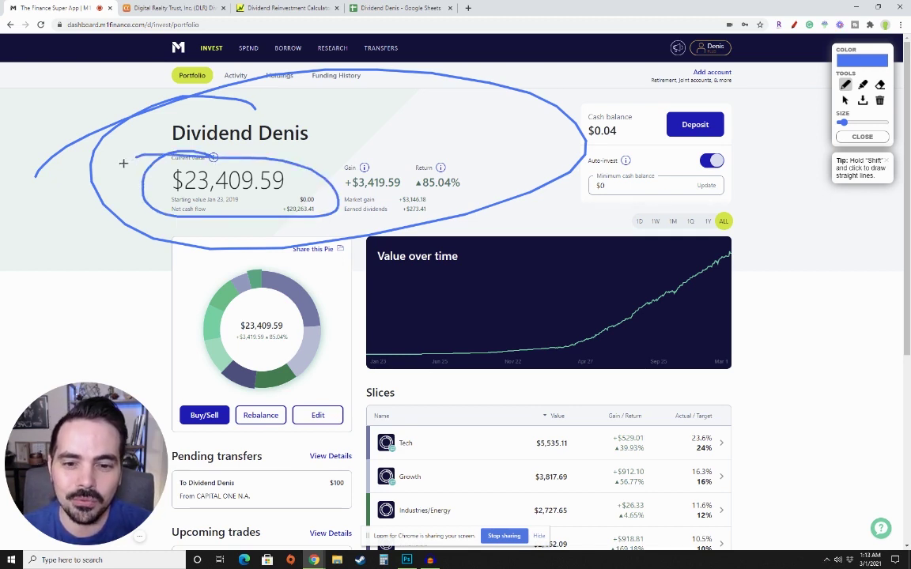
{"action": "left_click", "coordinate": [845, 100]}
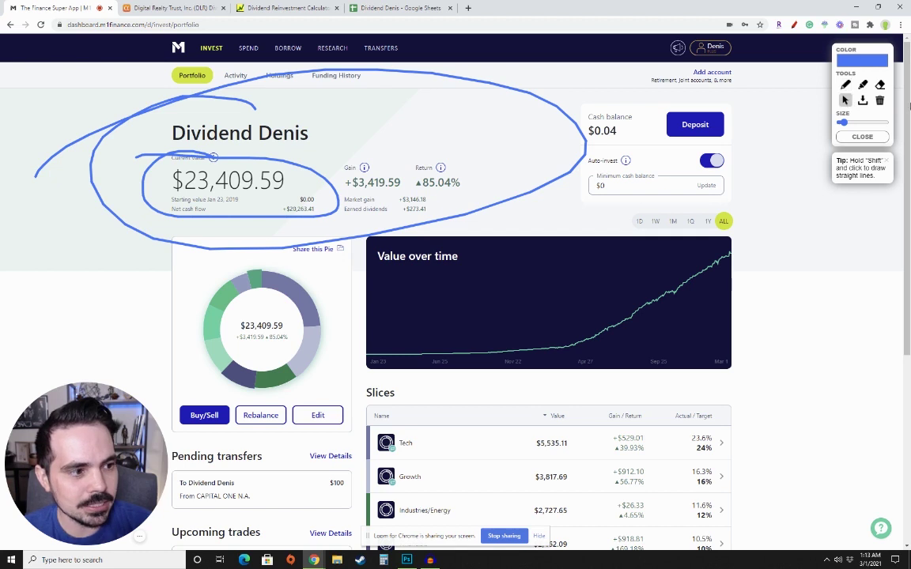
{"action": "left_click", "coordinate": [880, 99]}
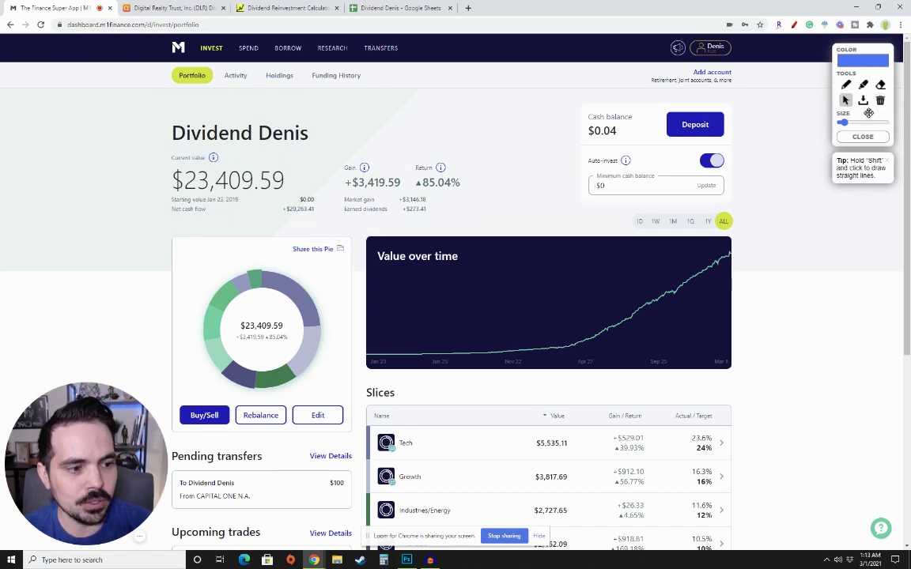
Review the portfolio's performance over one day, one week and one month.
{"action": "left_click", "coordinate": [640, 222]}
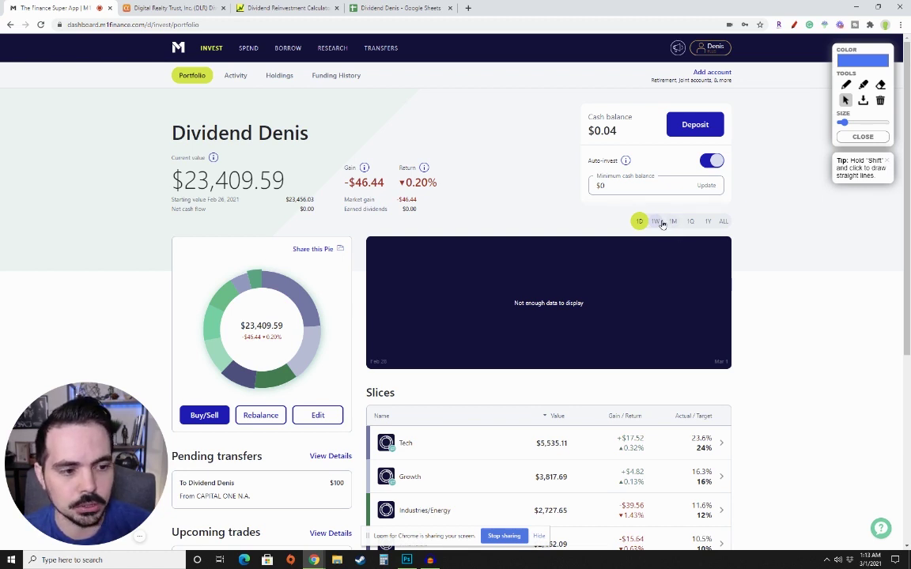
{"action": "left_click", "coordinate": [657, 222]}
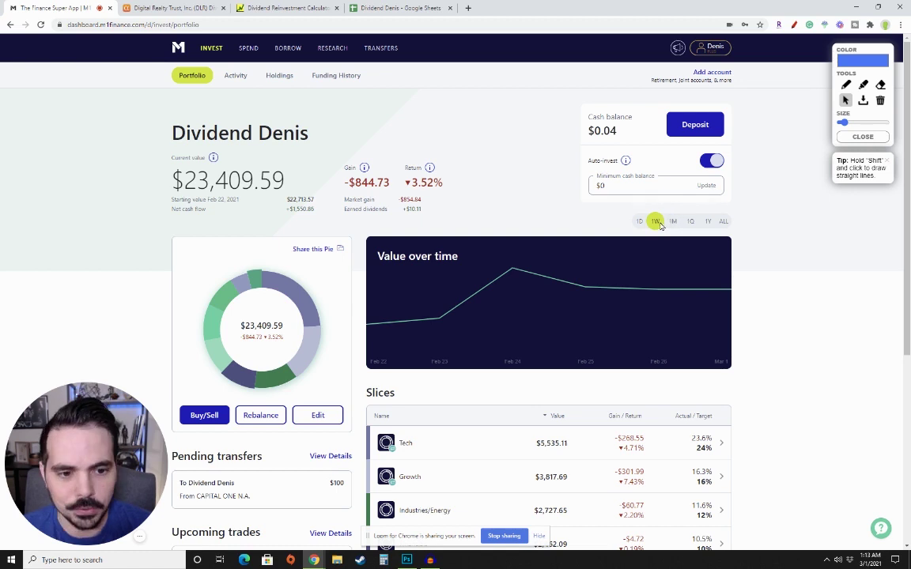
{"action": "left_click", "coordinate": [674, 221]}
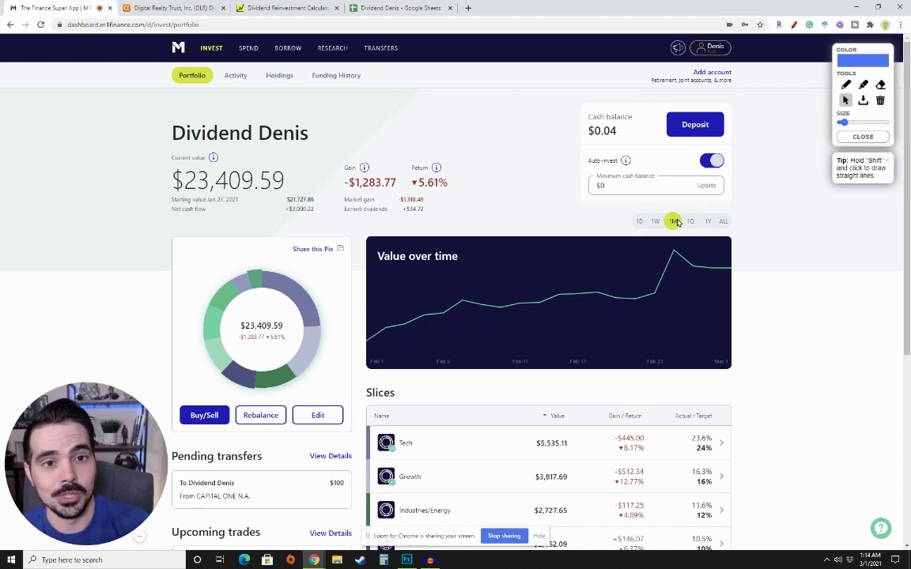
{"action": "mouse_move", "coordinate": [673, 331]}
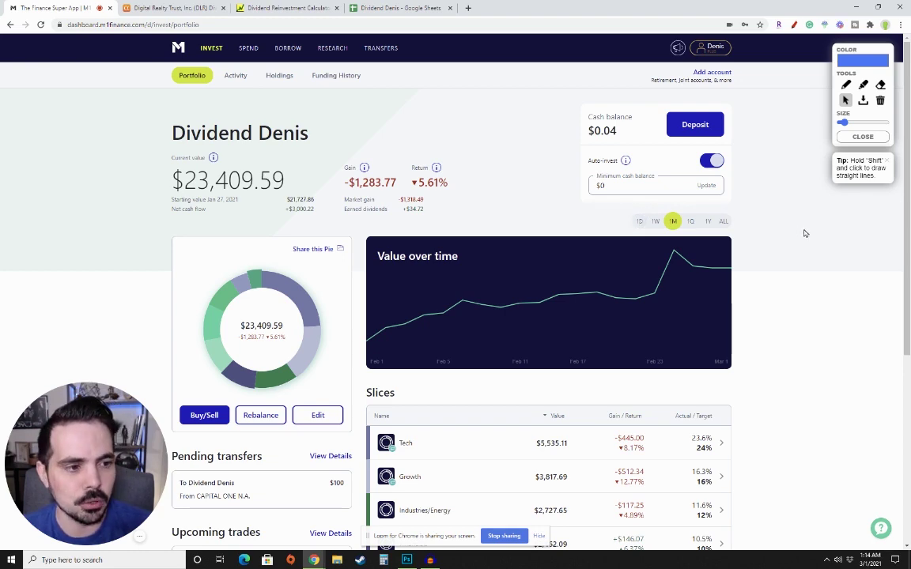
Open the Financials slice of the portfolio and review its holdings and one-month performance.
{"action": "scroll", "coordinate": [771, 292], "scroll_direction": "down", "scroll_amount": 1}
{"action": "scroll", "coordinate": [752, 221], "scroll_direction": "down", "scroll_amount": 2}
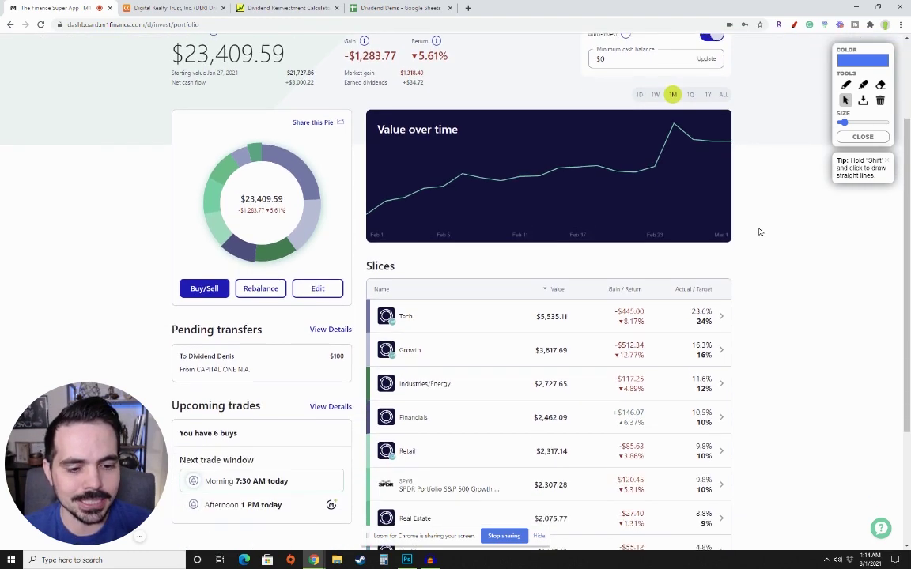
{"action": "scroll", "coordinate": [791, 299], "scroll_direction": "down", "scroll_amount": 1}
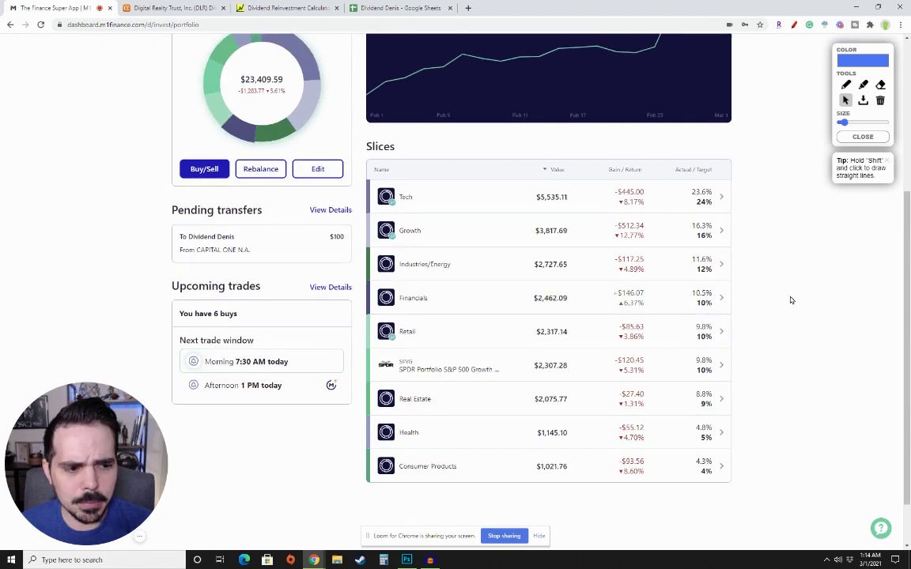
{"action": "scroll", "coordinate": [506, 332], "scroll_direction": "down", "scroll_amount": 1}
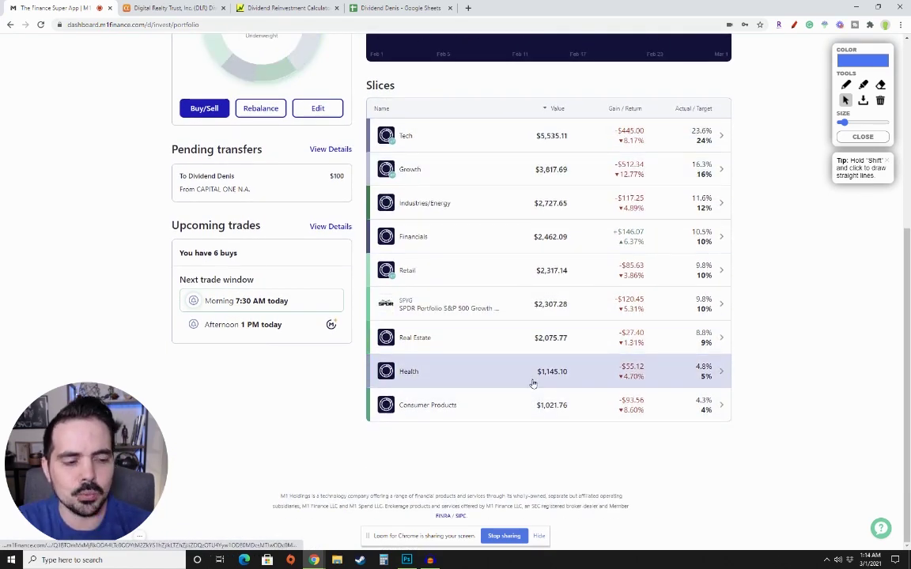
{"action": "left_click", "coordinate": [412, 248]}
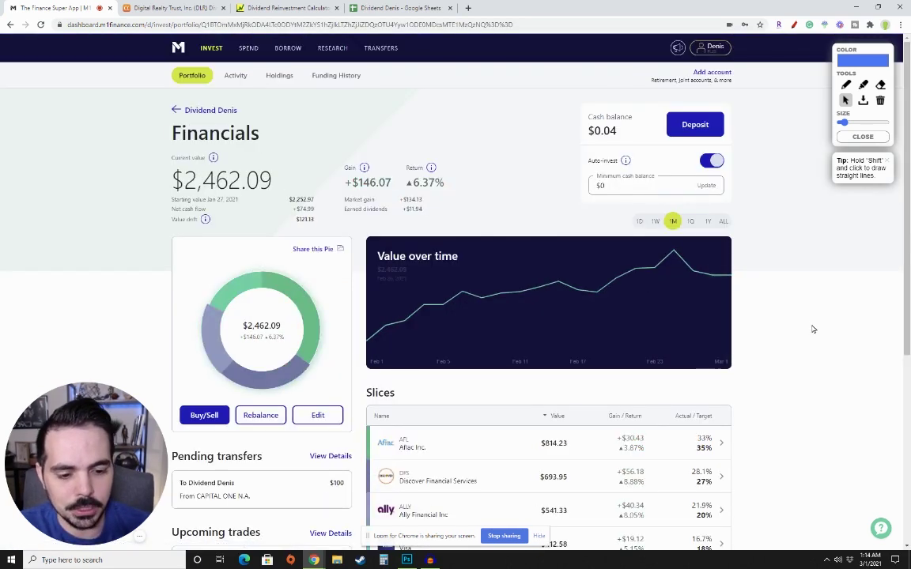
{"action": "scroll", "coordinate": [724, 295], "scroll_direction": "down", "scroll_amount": 3}
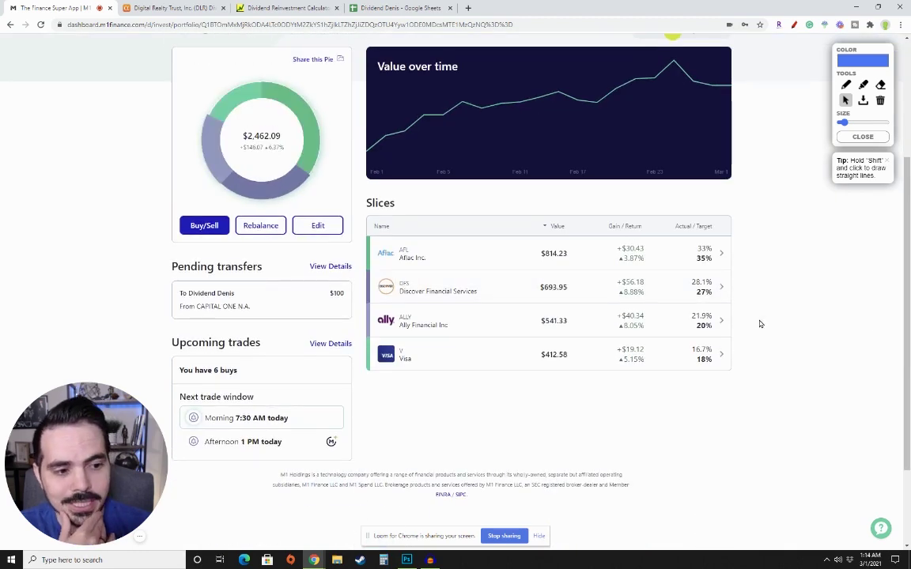
{"action": "scroll", "coordinate": [760, 325], "scroll_direction": "up", "scroll_amount": 2}
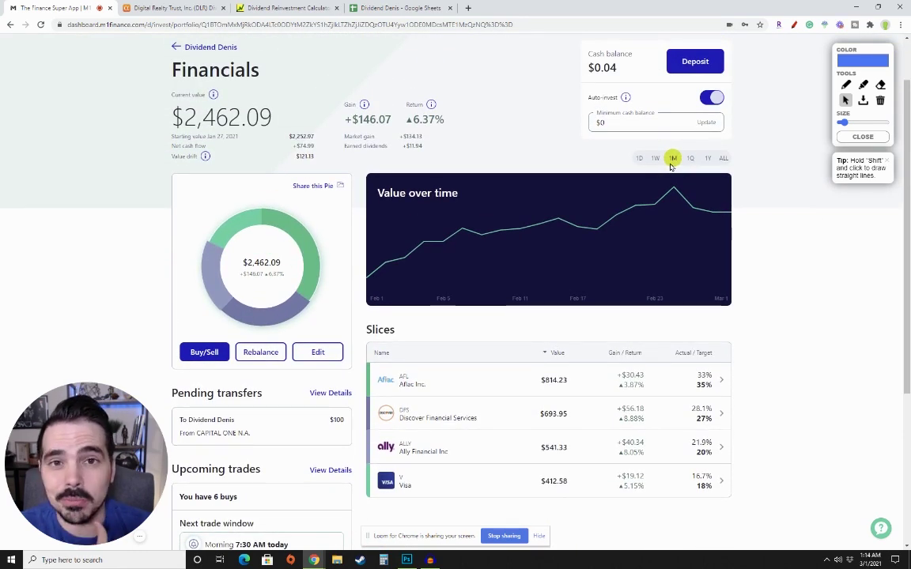
{"action": "scroll", "coordinate": [672, 165], "scroll_direction": "down", "scroll_amount": 2}
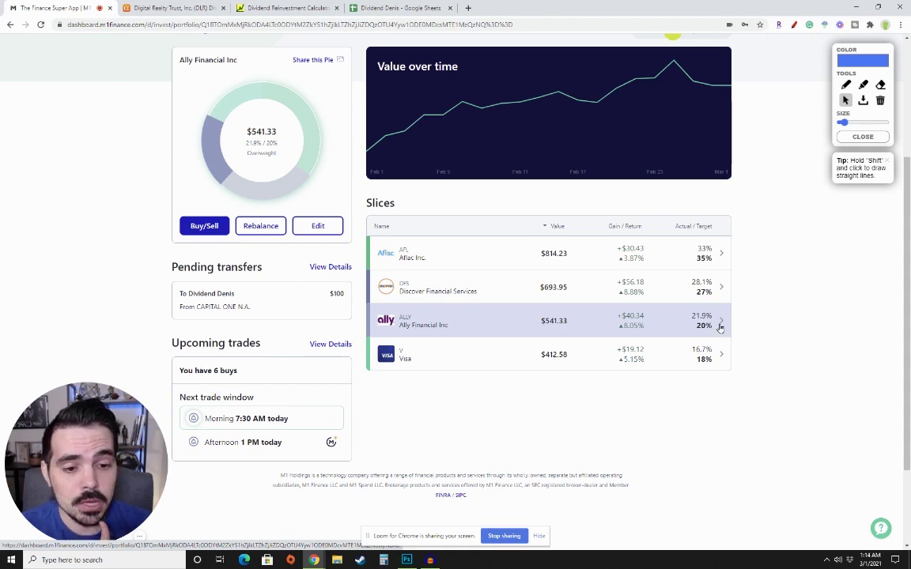
{"action": "scroll", "coordinate": [720, 327], "scroll_direction": "up", "scroll_amount": 5}
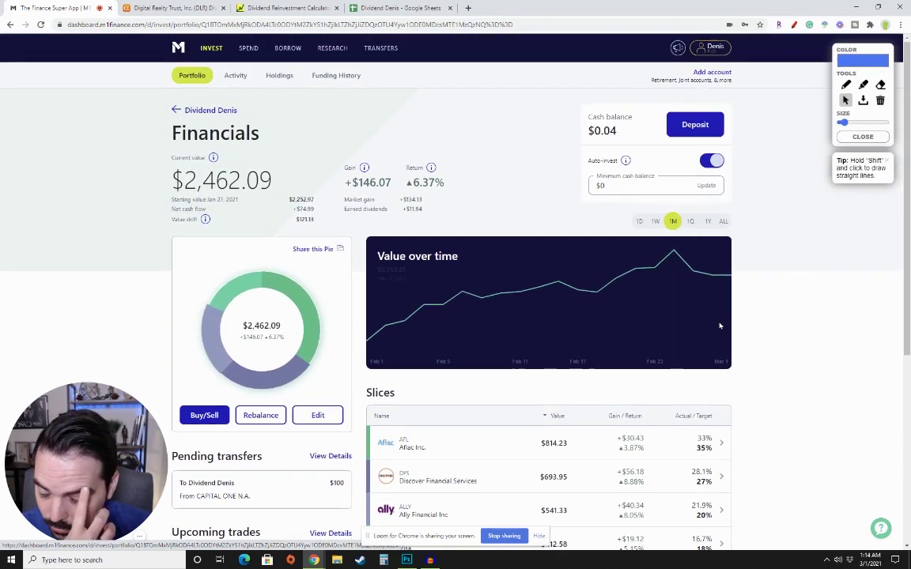
Open the account activity and review the recent deposits and trades from late February 2021.
{"action": "left_click", "coordinate": [236, 75]}
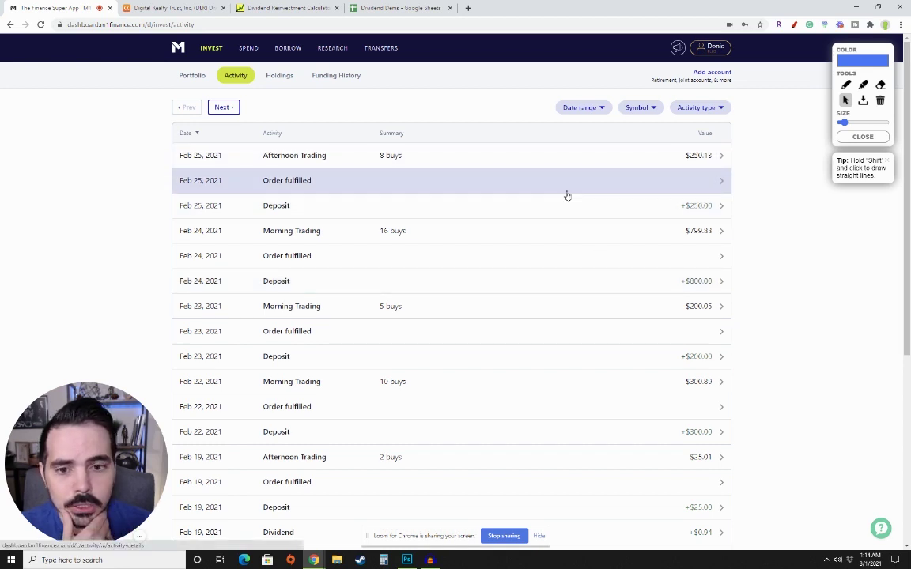
{"action": "scroll", "coordinate": [571, 245], "scroll_direction": "down", "scroll_amount": 1}
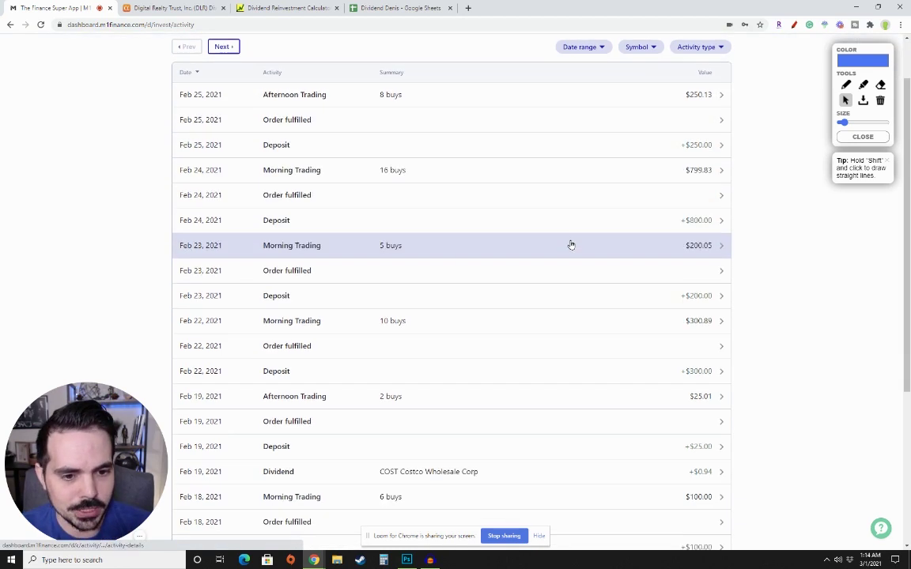
{"action": "scroll", "coordinate": [592, 344], "scroll_direction": "down", "scroll_amount": 1}
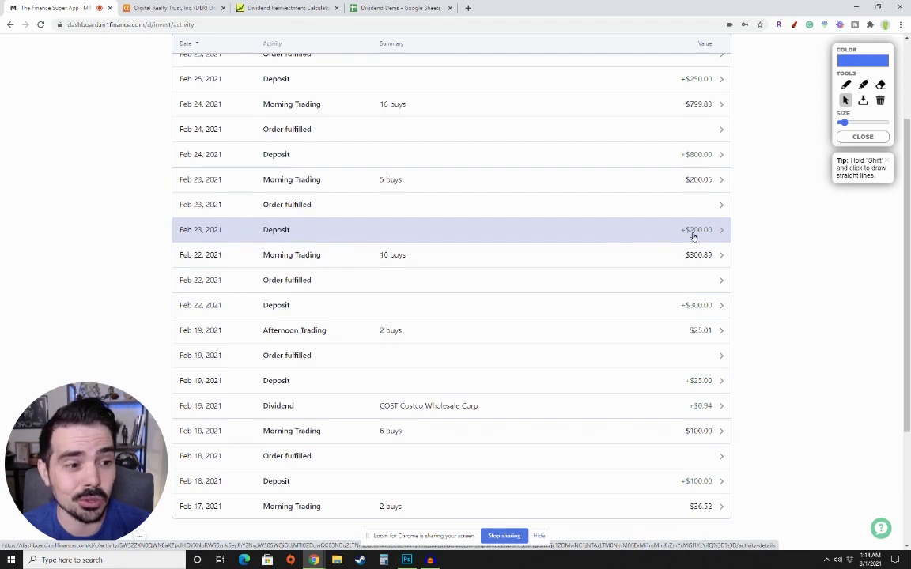
{"action": "scroll", "coordinate": [687, 239], "scroll_direction": "up", "scroll_amount": 2}
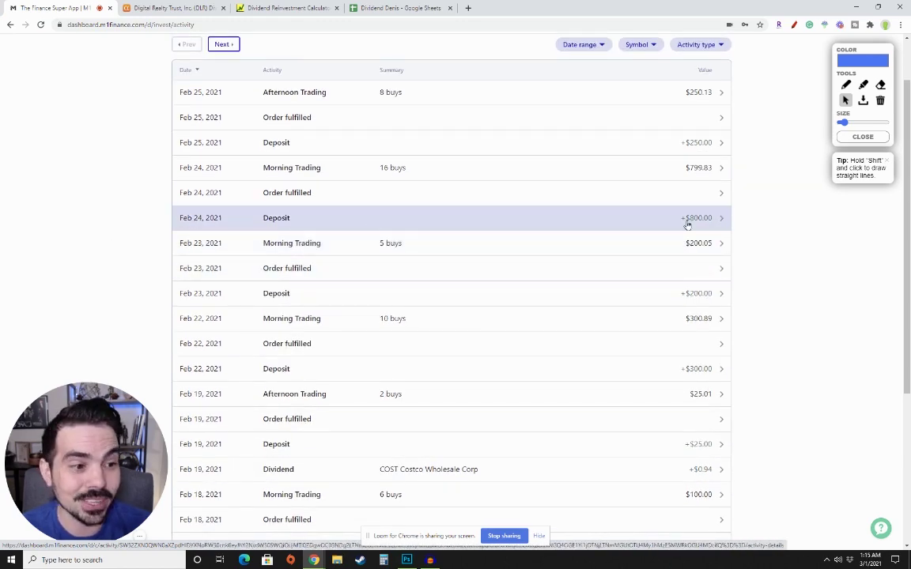
{"action": "scroll", "coordinate": [225, 220], "scroll_direction": "up", "scroll_amount": 2}
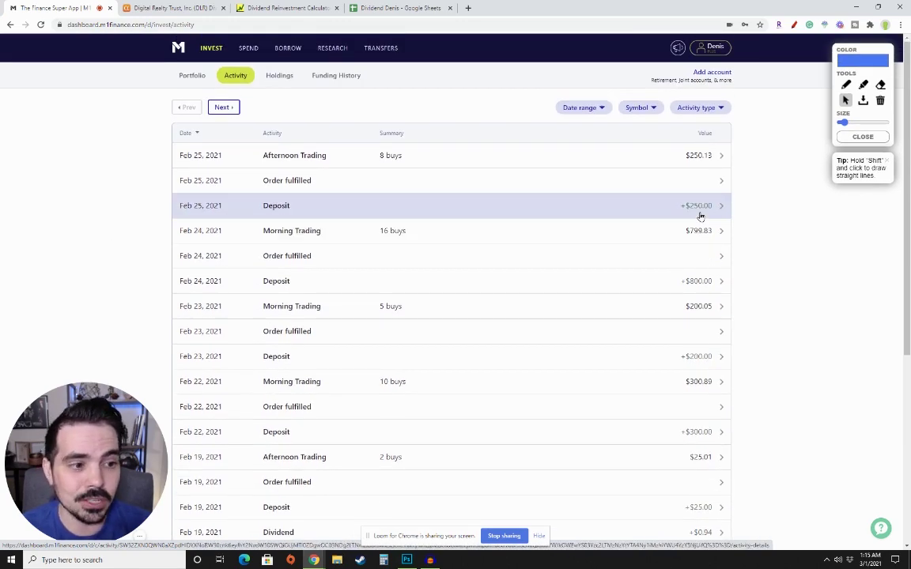
Return to the portfolio, open the upcoming trades details and review the buy total, pending orders and estimated trades.
{"action": "left_click", "coordinate": [193, 75]}
{"action": "scroll", "coordinate": [325, 392], "scroll_direction": "down", "scroll_amount": 4}
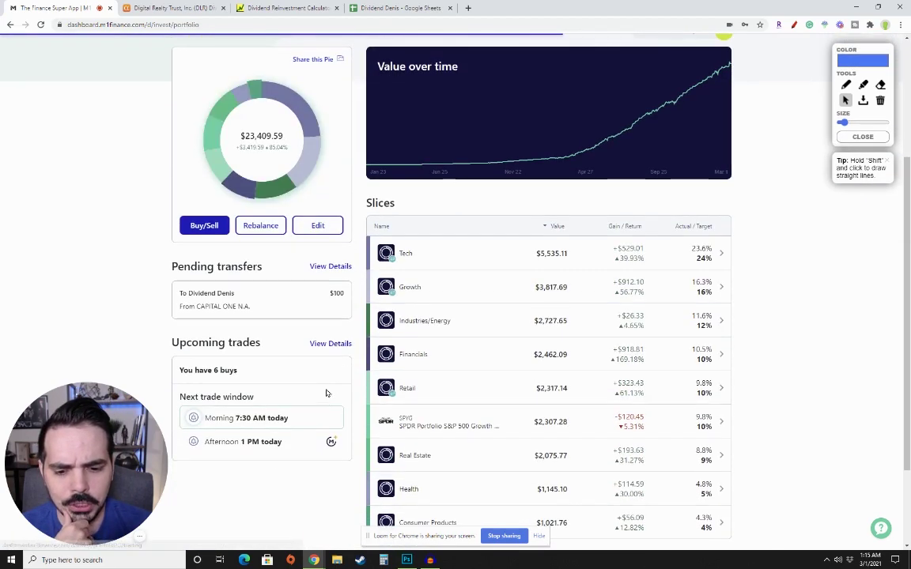
{"action": "left_click", "coordinate": [334, 347]}
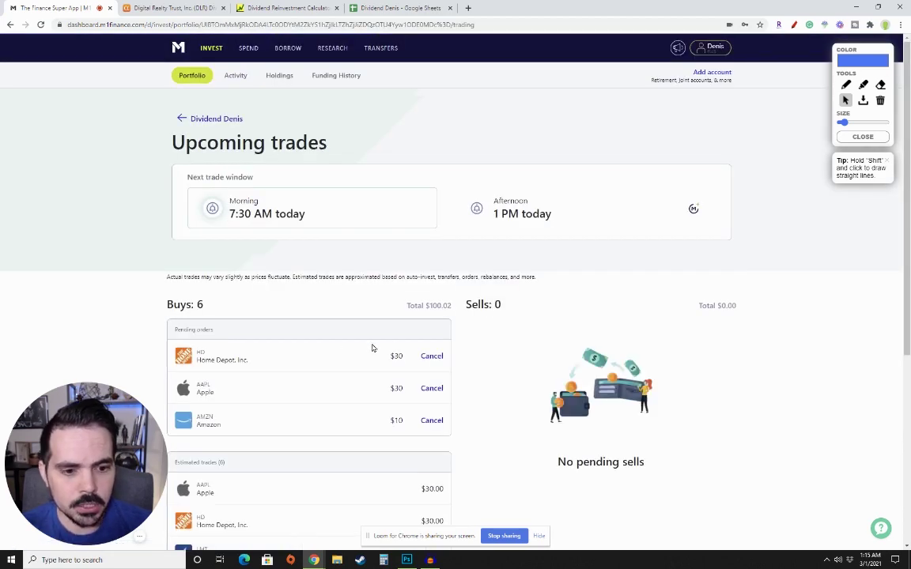
{"action": "scroll", "coordinate": [427, 295], "scroll_direction": "down", "scroll_amount": 1}
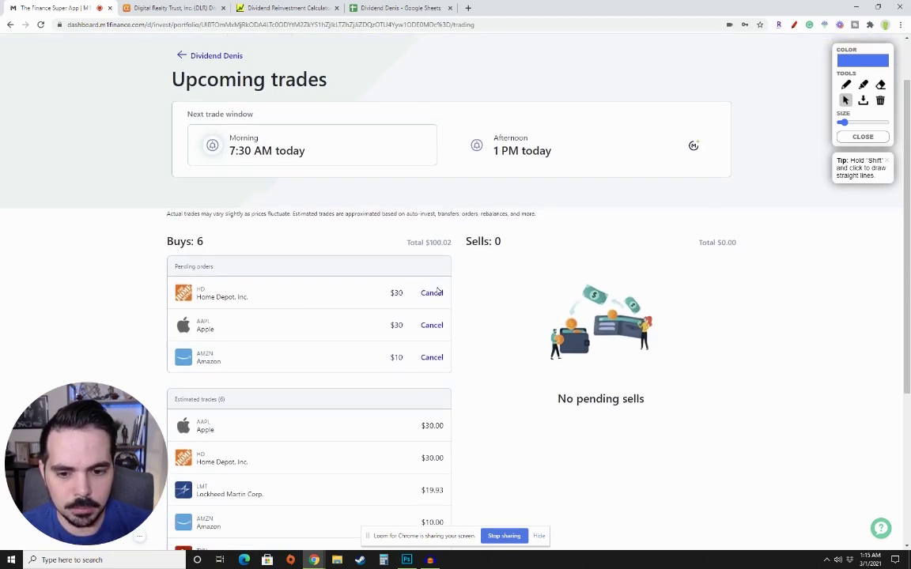
{"action": "left_click_drag", "start_coordinate": [425, 242], "coordinate": [447, 247]}
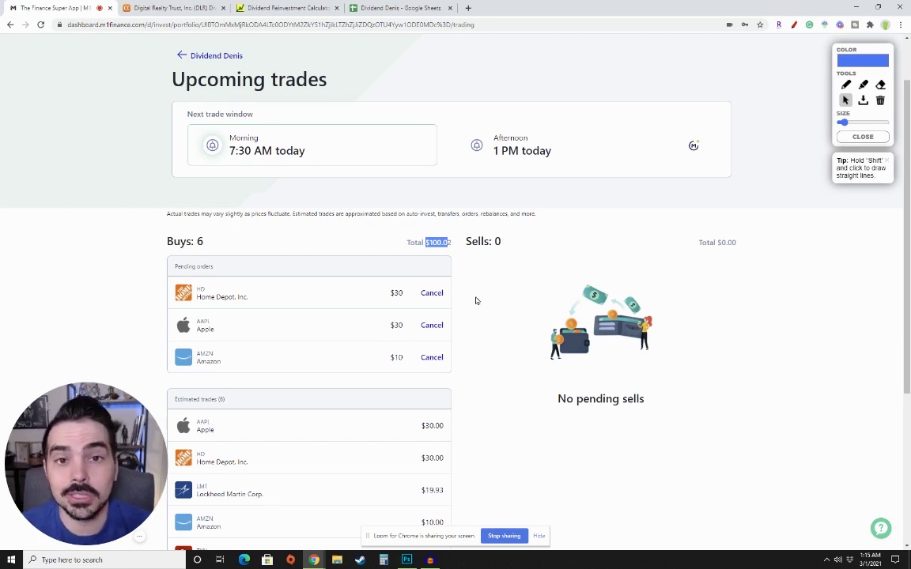
{"action": "scroll", "coordinate": [451, 296], "scroll_direction": "down", "scroll_amount": 2}
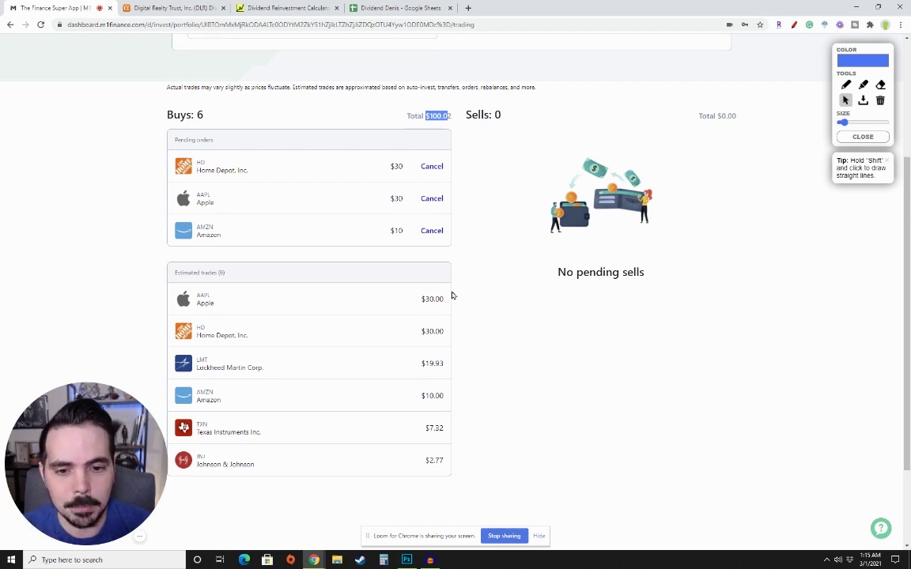
{"action": "scroll", "coordinate": [452, 296], "scroll_direction": "up", "scroll_amount": 1}
{"action": "scroll", "coordinate": [380, 295], "scroll_direction": "down", "scroll_amount": 1}
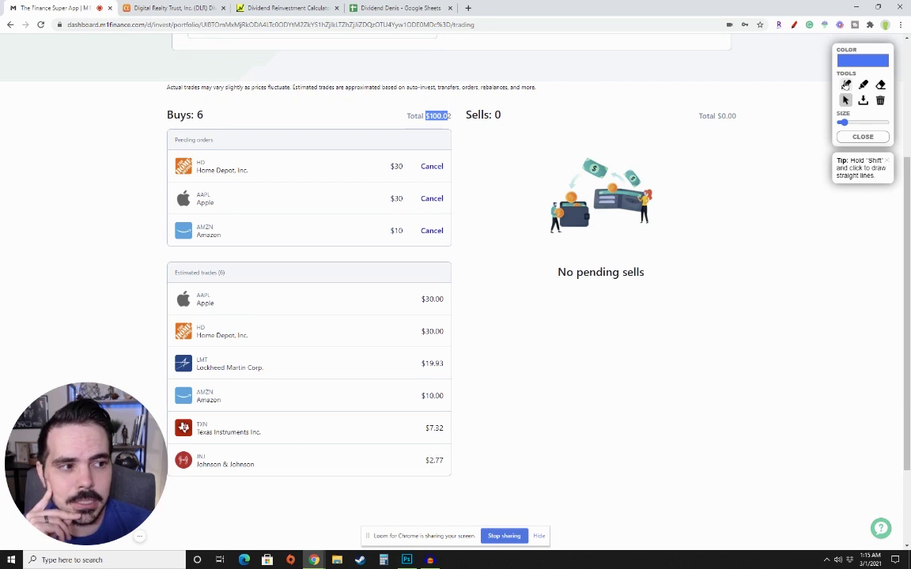
Circle the pending buy orders with the annotation pen and clear the drawing.
{"action": "left_click", "coordinate": [845, 85]}
{"action": "mouse_move", "coordinate": [209, 87]}
{"action": "left_mouse_down"}
{"action": "mouse_move", "coordinate": [136, 118]}
{"action": "mouse_move", "coordinate": [281, 254]}
{"action": "mouse_move", "coordinate": [456, 156]}
{"action": "mouse_move", "coordinate": [131, 99]}
{"action": "mouse_move", "coordinate": [181, 119]}
{"action": "mouse_move", "coordinate": [250, 125]}
{"action": "mouse_move", "coordinate": [71, 136]}
{"action": "left_mouse_up"}
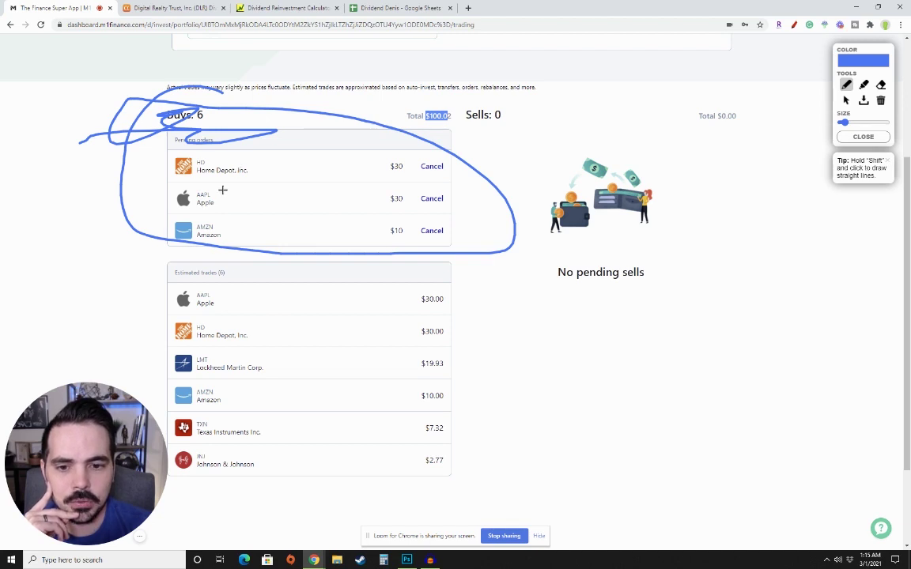
{"action": "left_click", "coordinate": [846, 100]}
{"action": "scroll", "coordinate": [156, 341], "scroll_direction": "down", "scroll_amount": 2}
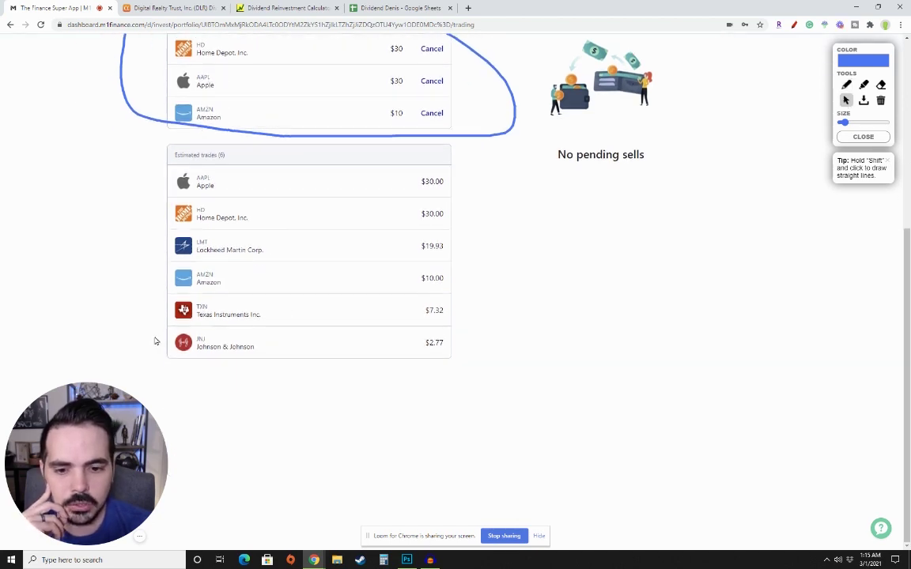
{"action": "left_click", "coordinate": [881, 101]}
Handwrite "M1" and a downward arrow beside the estimated trades with the pen, and clear the drawing.
{"action": "left_click", "coordinate": [846, 85]}
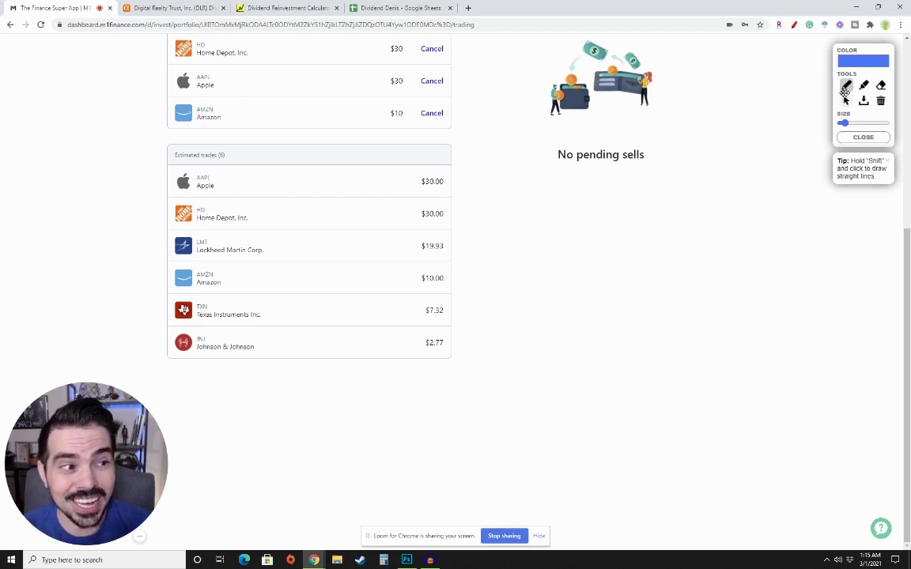
{"action": "mouse_move", "coordinate": [474, 307]}
{"action": "left_mouse_down"}
{"action": "mouse_move", "coordinate": [503, 240]}
{"action": "mouse_move", "coordinate": [541, 286]}
{"action": "left_mouse_up"}
{"action": "left_click_drag", "start_coordinate": [546, 212], "coordinate": [570, 289]}
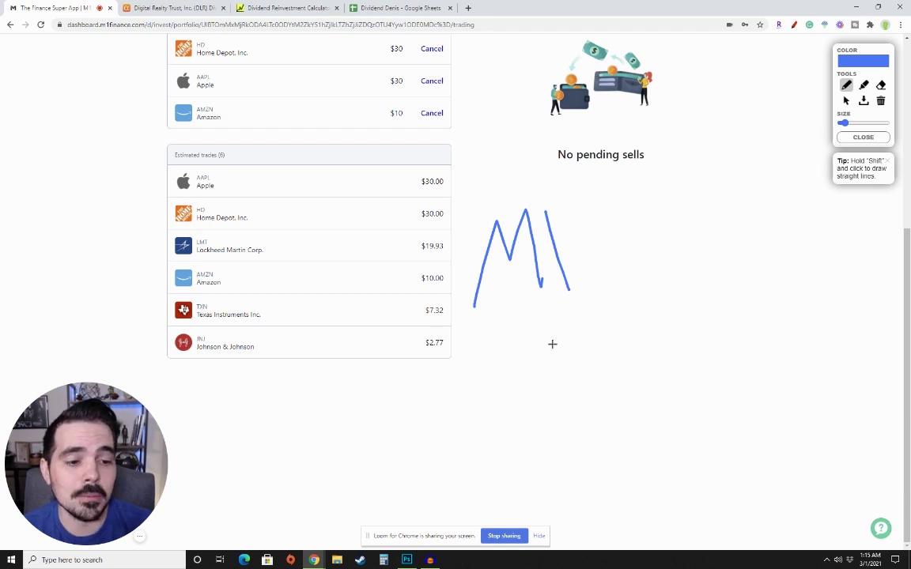
{"action": "mouse_move", "coordinate": [612, 242]}
{"action": "left_mouse_down"}
{"action": "mouse_move", "coordinate": [619, 276]}
{"action": "mouse_move", "coordinate": [610, 366]}
{"action": "mouse_move", "coordinate": [694, 330]}
{"action": "left_mouse_up"}
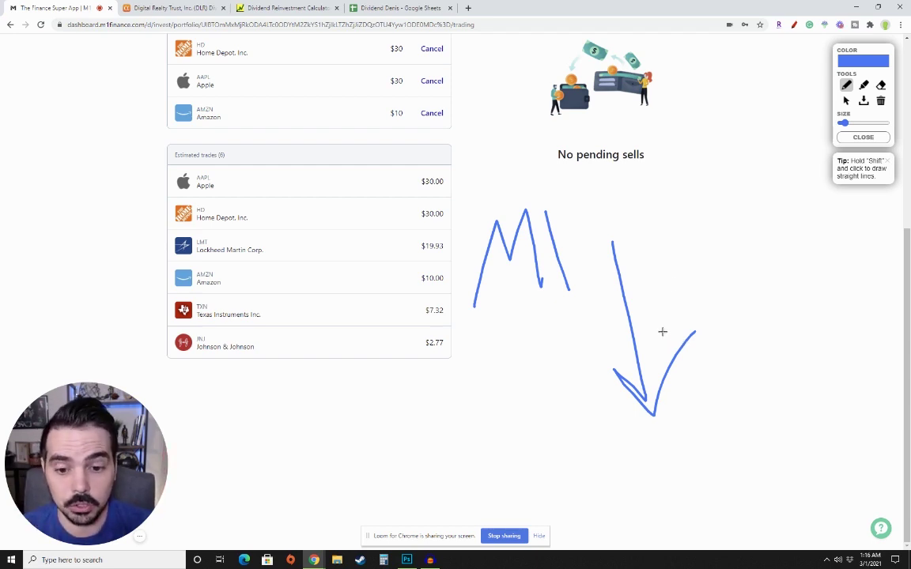
{"action": "left_click", "coordinate": [881, 101]}
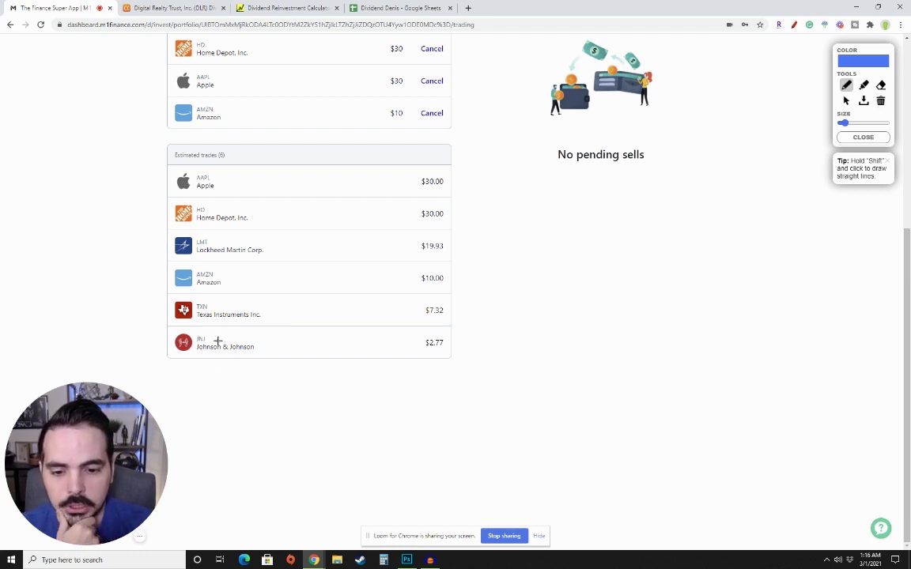
Draw pen lines across the Johnson & Johnson and Texas Instruments rows toward their amounts in the estimated trades.
{"action": "left_click_drag", "start_coordinate": [216, 339], "coordinate": [402, 340]}
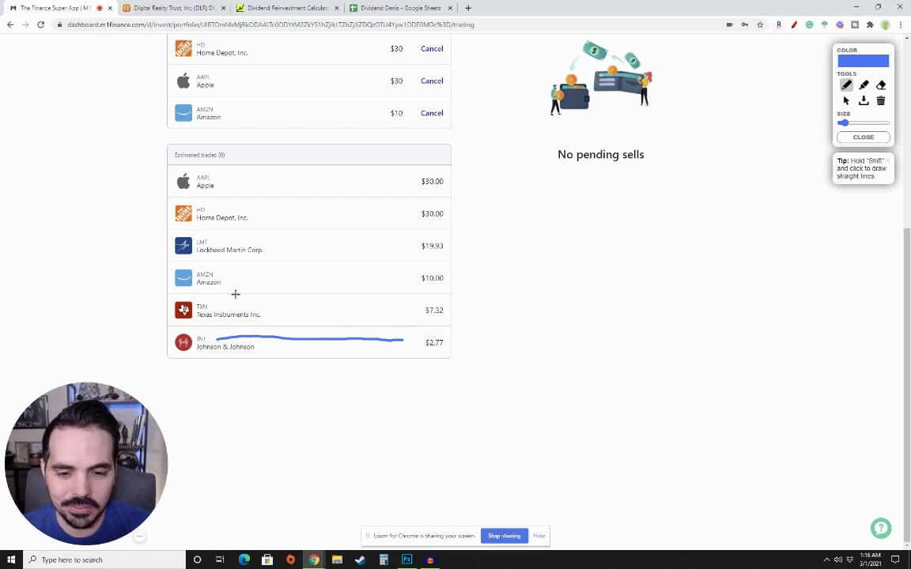
{"action": "left_click_drag", "start_coordinate": [360, 314], "coordinate": [403, 312]}
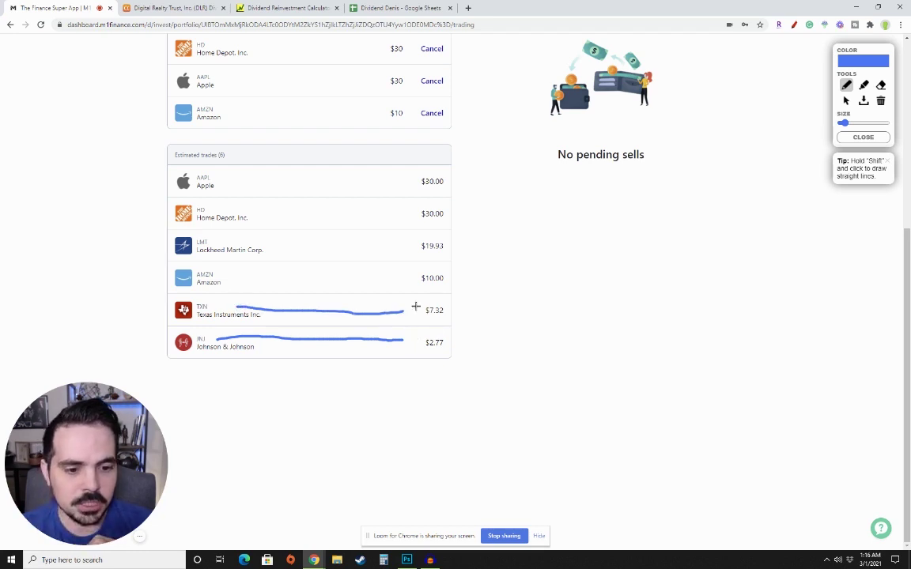
Draw pen lines across the Amazon, Lockheed Martin, Home Depot and Apple rows toward their amounts in the estimated trades.
{"action": "left_click_drag", "start_coordinate": [231, 277], "coordinate": [389, 279]}
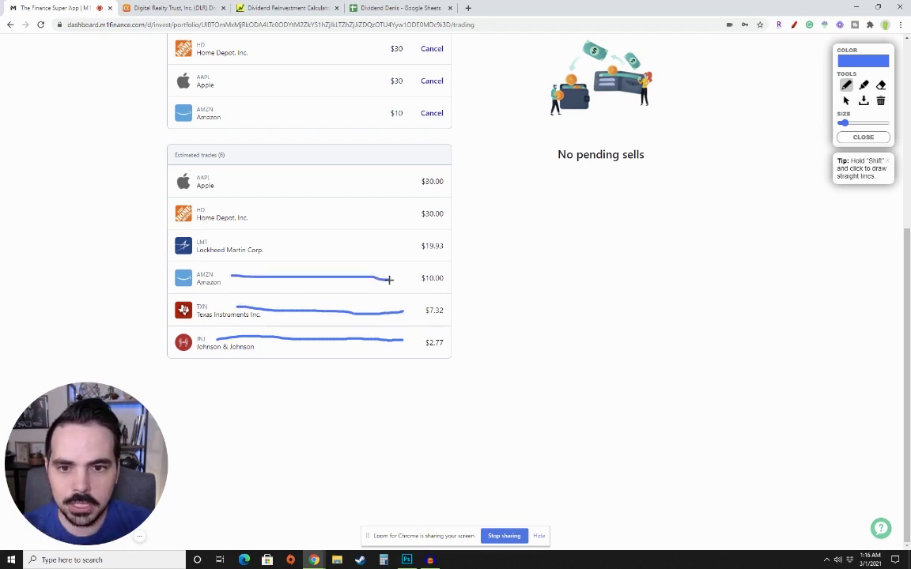
{"action": "left_click_drag", "start_coordinate": [226, 243], "coordinate": [388, 249]}
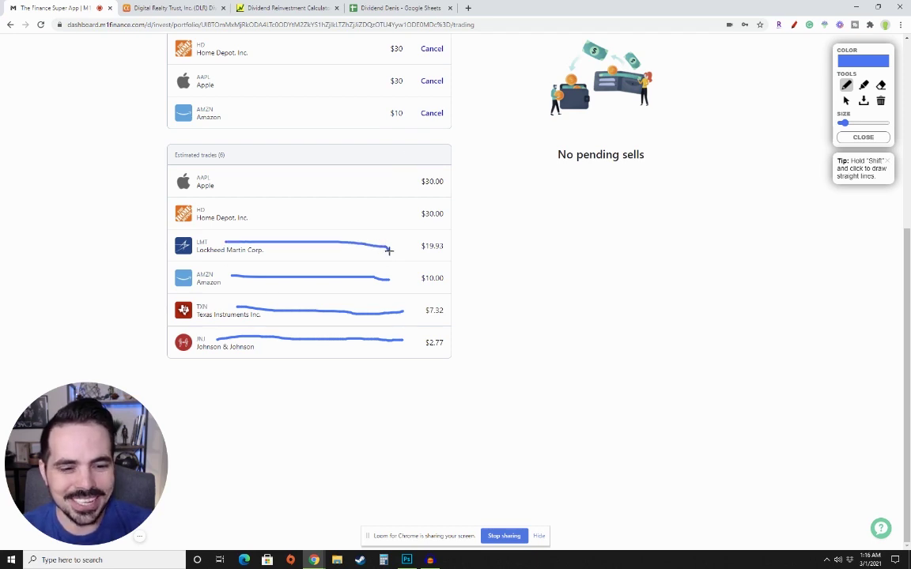
{"action": "left_click_drag", "start_coordinate": [241, 210], "coordinate": [381, 209]}
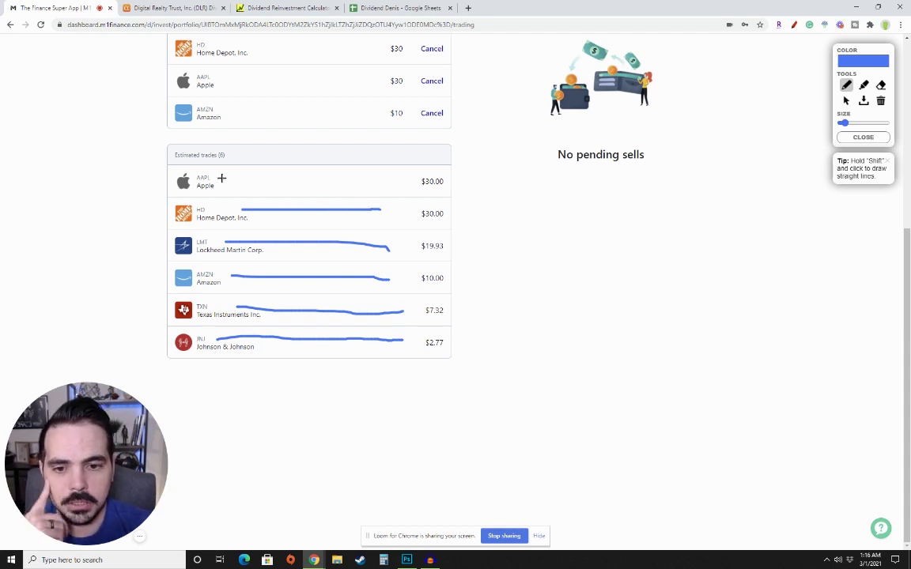
{"action": "left_click_drag", "start_coordinate": [222, 181], "coordinate": [377, 184]}
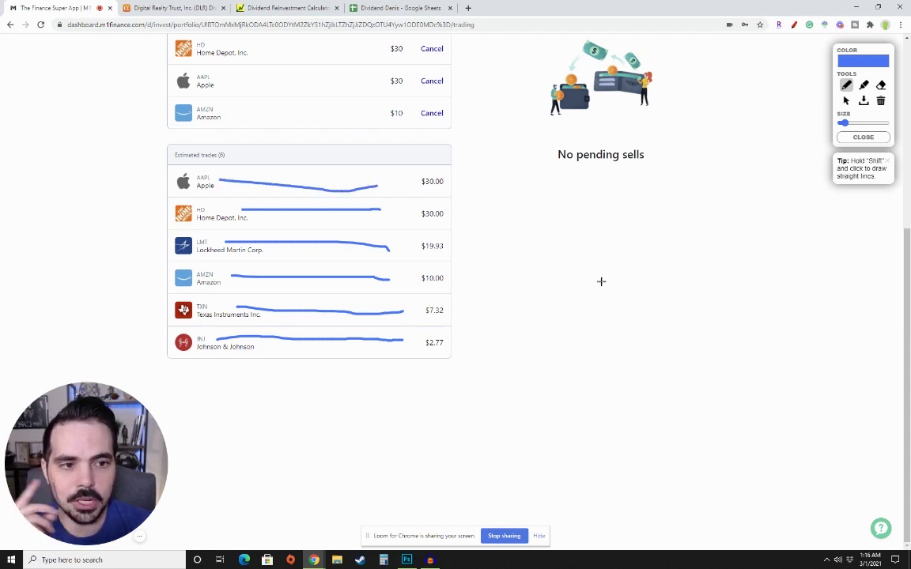
Close the annotation tool and return from the upcoming trades to the portfolio overview.
{"action": "scroll", "coordinate": [600, 281], "scroll_direction": "up", "scroll_amount": 4}
{"action": "left_click", "coordinate": [847, 102]}
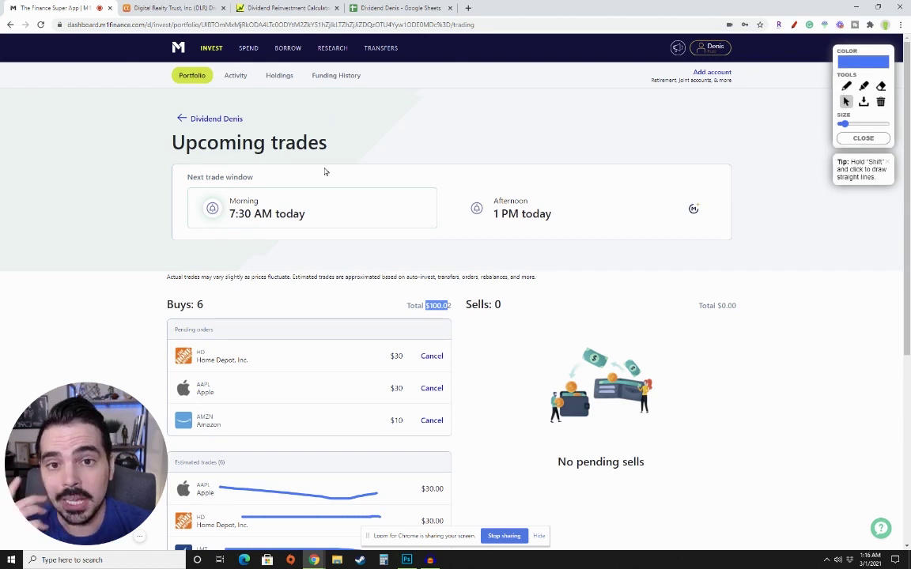
{"action": "left_click", "coordinate": [863, 138]}
{"action": "left_click", "coordinate": [190, 79]}
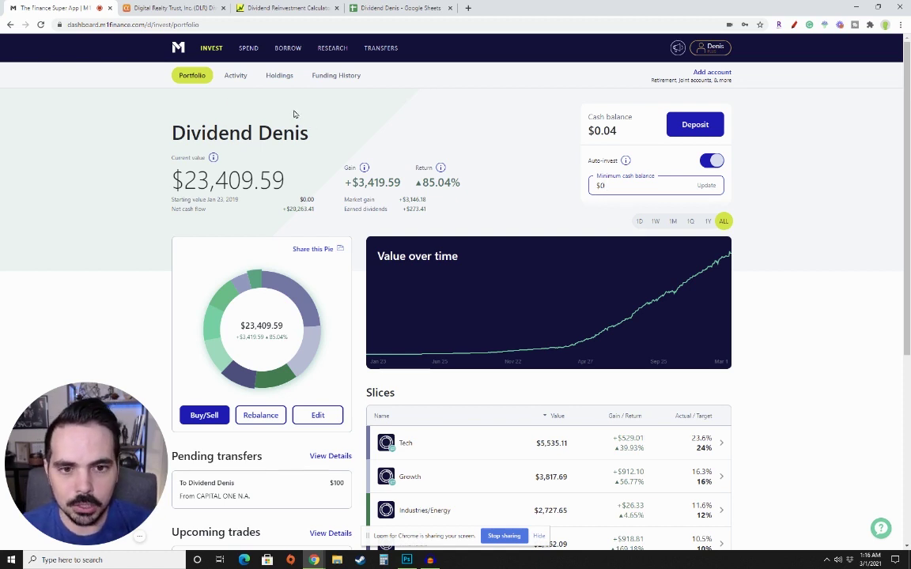
Open the account activity and filter it to show only dividends.
{"action": "left_click", "coordinate": [233, 77]}
{"action": "left_click", "coordinate": [698, 106]}
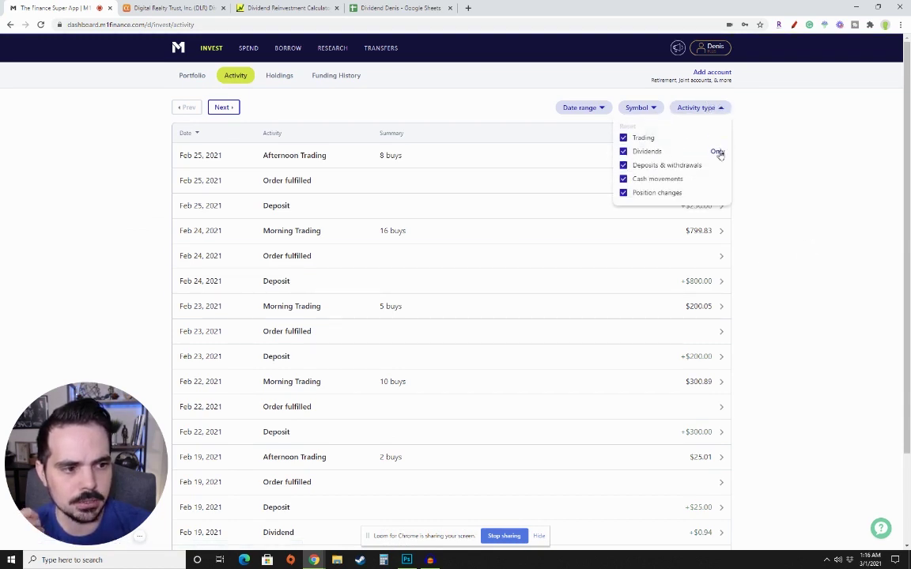
{"action": "left_click", "coordinate": [719, 152]}
{"action": "left_click", "coordinate": [791, 148]}
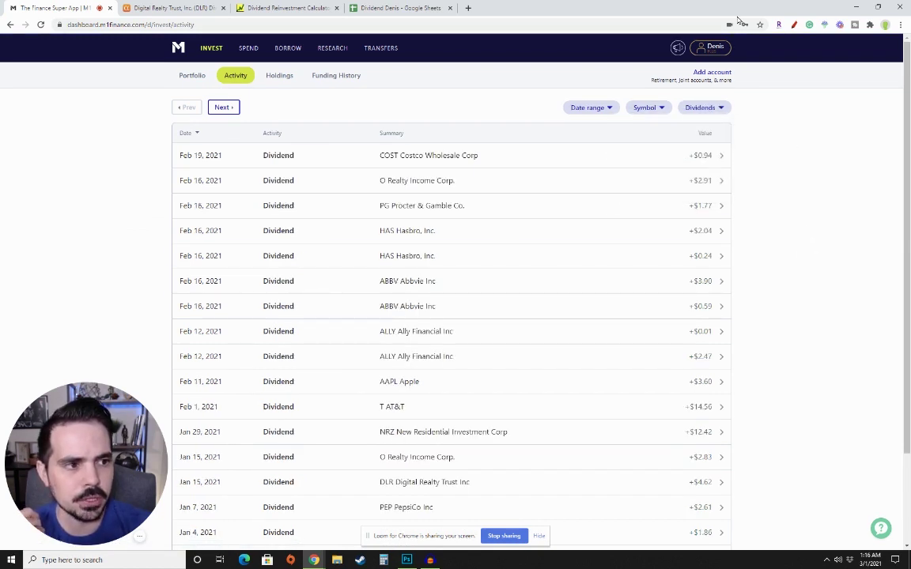
With the annotation pen, underline the Feb 1 AT&T and Feb 11 Apple dividends and outline their amounts.
{"action": "left_click", "coordinate": [795, 26]}
{"action": "scroll", "coordinate": [648, 228], "scroll_direction": "down", "scroll_amount": 1}
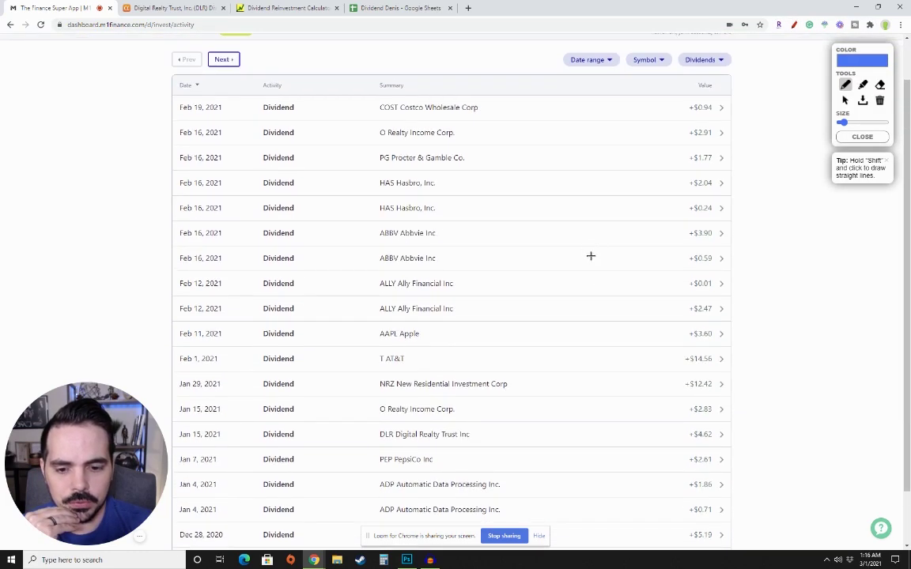
{"action": "scroll", "coordinate": [591, 256], "scroll_direction": "up", "scroll_amount": 1}
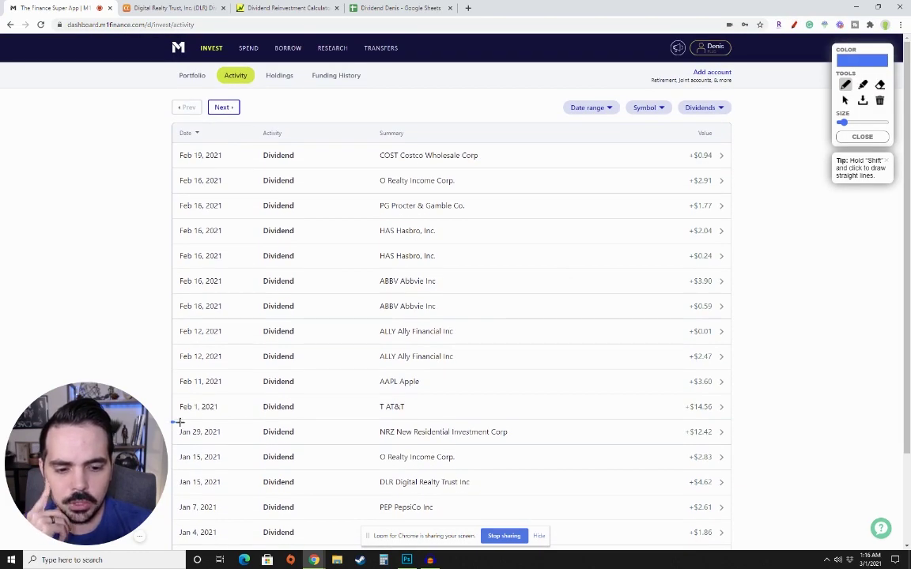
{"action": "mouse_move", "coordinate": [180, 422]}
{"action": "left_mouse_down"}
{"action": "mouse_move", "coordinate": [734, 415]}
{"action": "mouse_move", "coordinate": [727, 394]}
{"action": "mouse_move", "coordinate": [670, 391]}
{"action": "mouse_move", "coordinate": [681, 417]}
{"action": "left_mouse_up"}
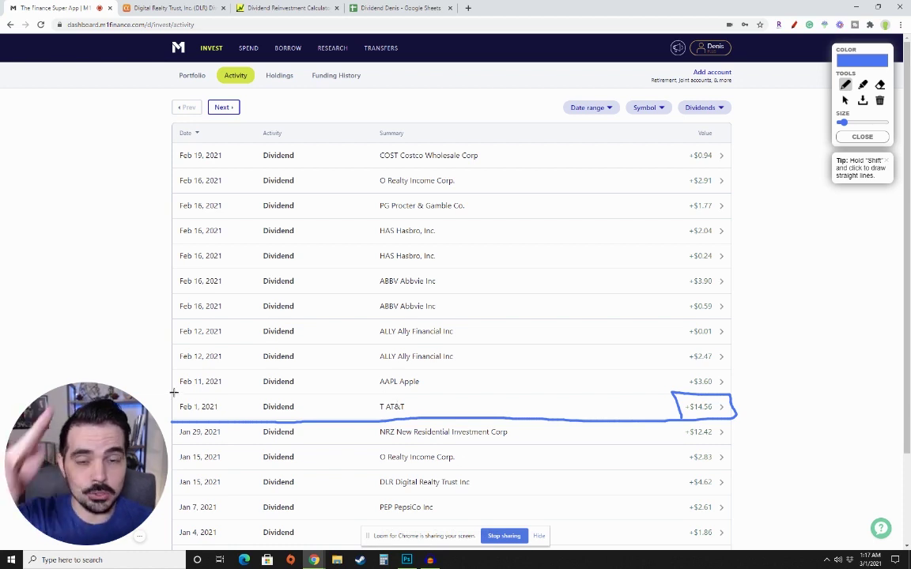
{"action": "left_click_drag", "start_coordinate": [171, 397], "coordinate": [219, 397]}
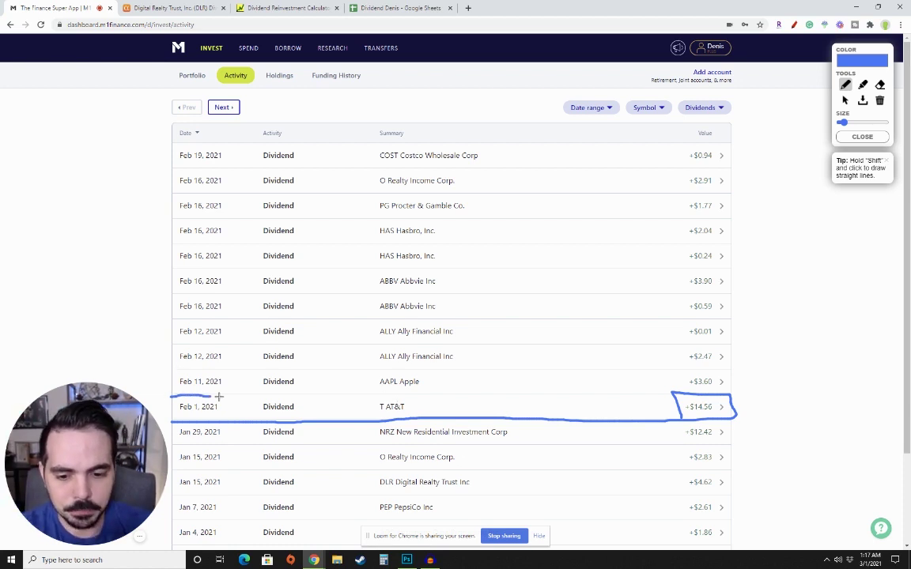
{"action": "left_click_drag", "start_coordinate": [356, 397], "coordinate": [409, 397]}
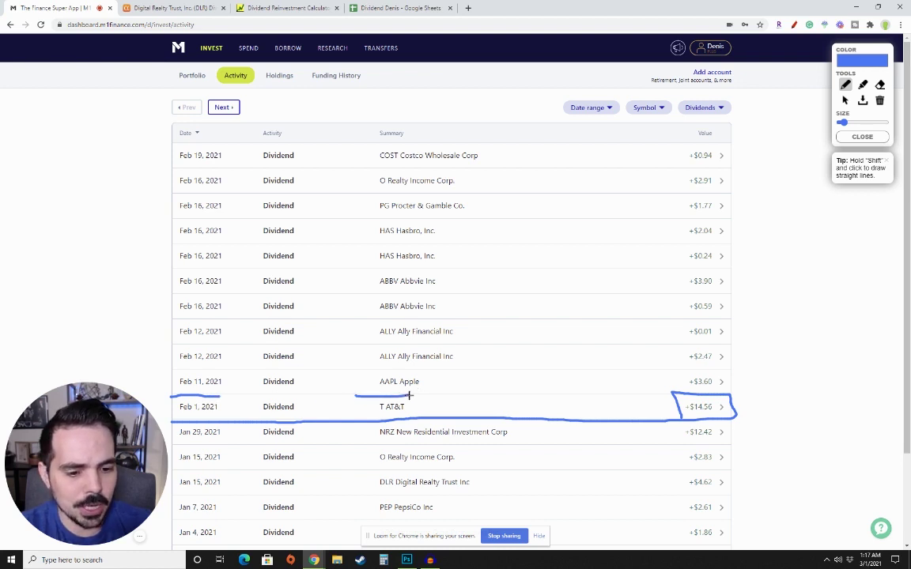
{"action": "mouse_move", "coordinate": [679, 372]}
{"action": "left_mouse_down"}
{"action": "mouse_move", "coordinate": [679, 388]}
{"action": "mouse_move", "coordinate": [710, 369]}
{"action": "mouse_move", "coordinate": [735, 392]}
{"action": "left_mouse_up"}
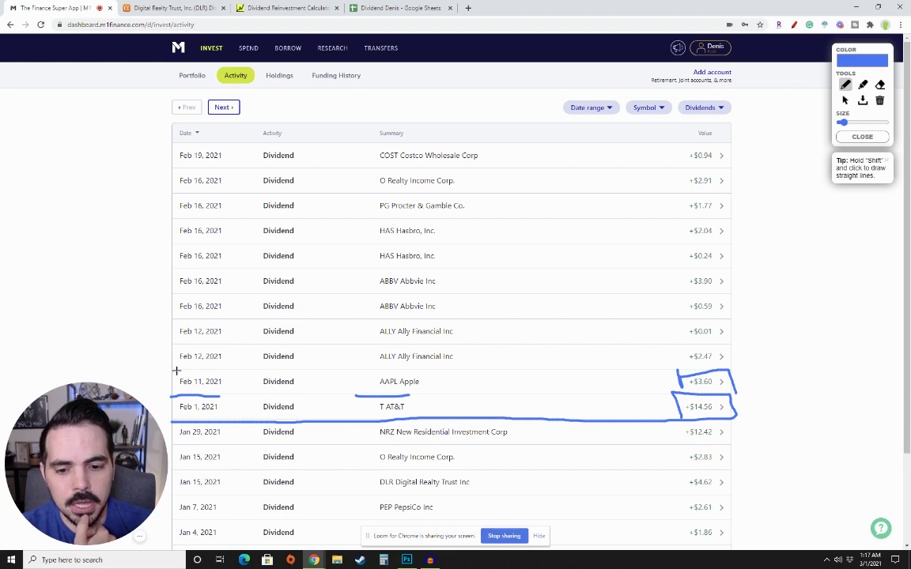
Underline the two Feb 12 Ally Financial dividends and box their amounts with the pen.
{"action": "left_click_drag", "start_coordinate": [178, 370], "coordinate": [385, 366]}
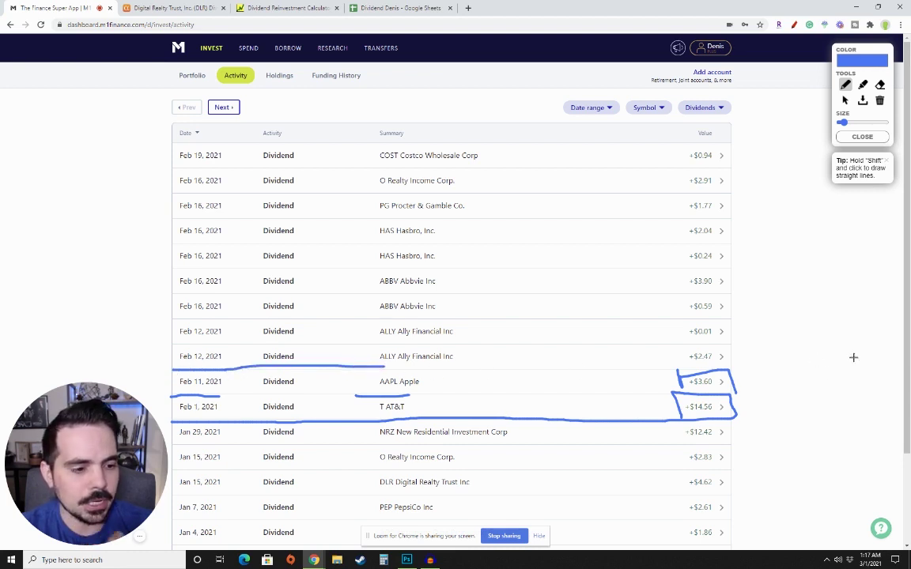
{"action": "mouse_move", "coordinate": [682, 321]}
{"action": "left_mouse_down"}
{"action": "mouse_move", "coordinate": [683, 370]}
{"action": "mouse_move", "coordinate": [738, 360]}
{"action": "mouse_move", "coordinate": [688, 322]}
{"action": "left_mouse_up"}
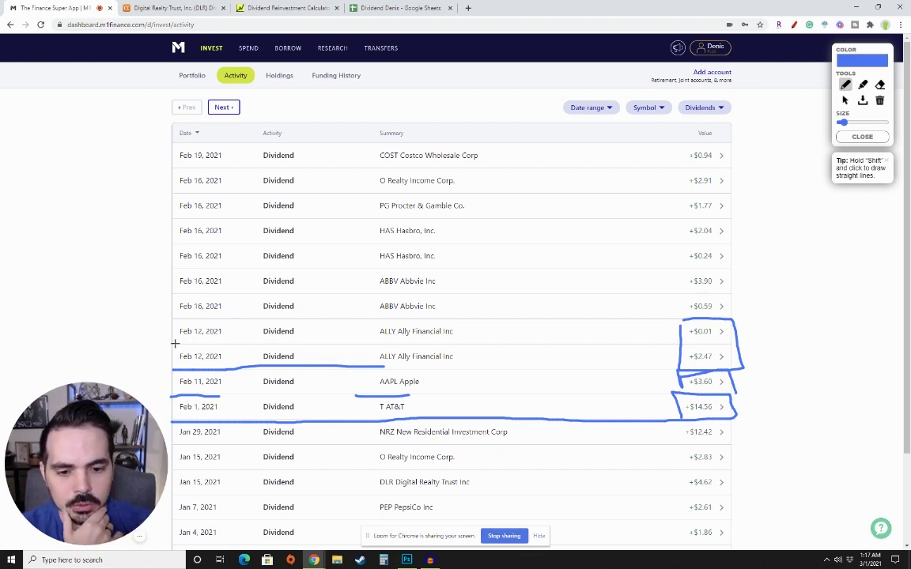
{"action": "left_click_drag", "start_coordinate": [175, 343], "coordinate": [224, 344]}
Underline the Feb 16 date of the lower Abbvie dividend, box both Abbvie amounts and clear all drawings.
{"action": "left_click_drag", "start_coordinate": [171, 318], "coordinate": [221, 319]}
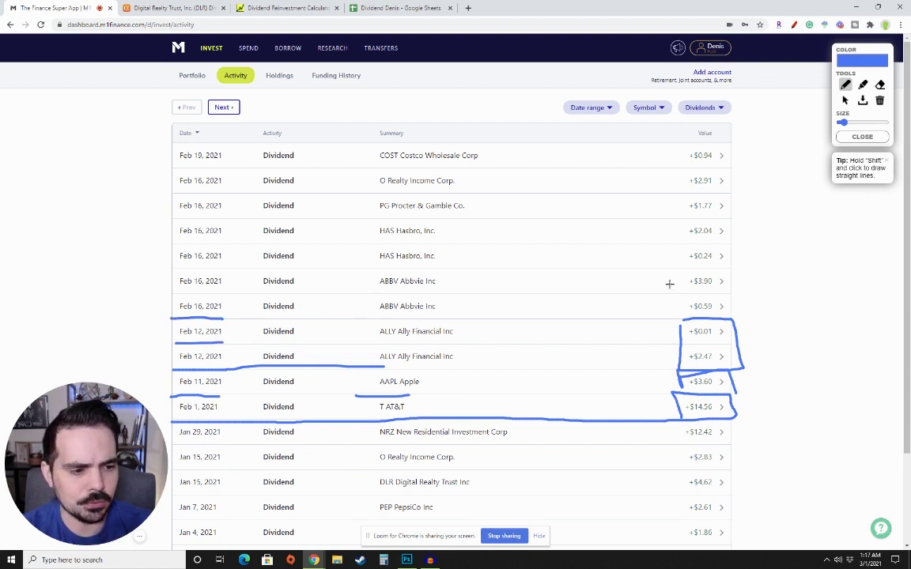
{"action": "mouse_move", "coordinate": [674, 278]}
{"action": "left_mouse_down"}
{"action": "mouse_move", "coordinate": [676, 314]}
{"action": "mouse_move", "coordinate": [708, 266]}
{"action": "mouse_move", "coordinate": [742, 314]}
{"action": "mouse_move", "coordinate": [663, 313]}
{"action": "left_mouse_up"}
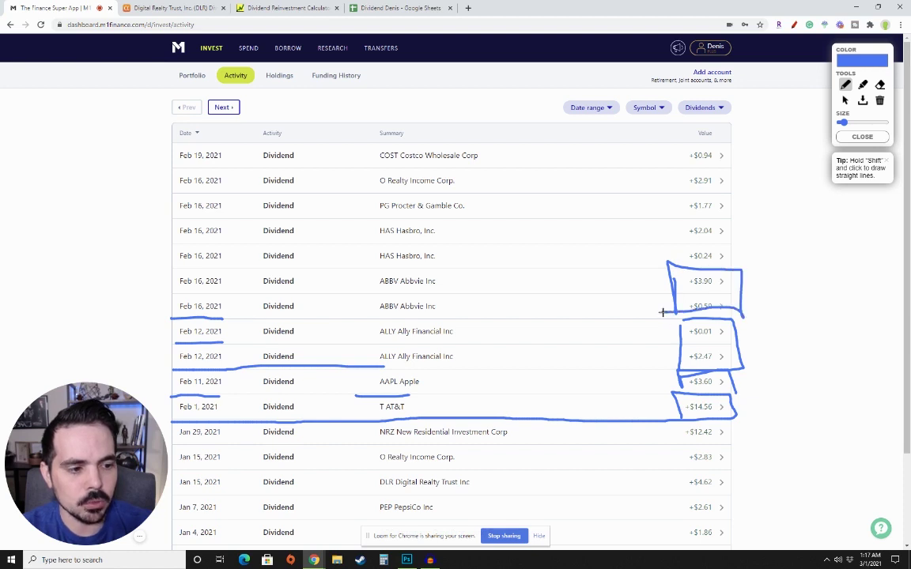
{"action": "left_click", "coordinate": [882, 101]}
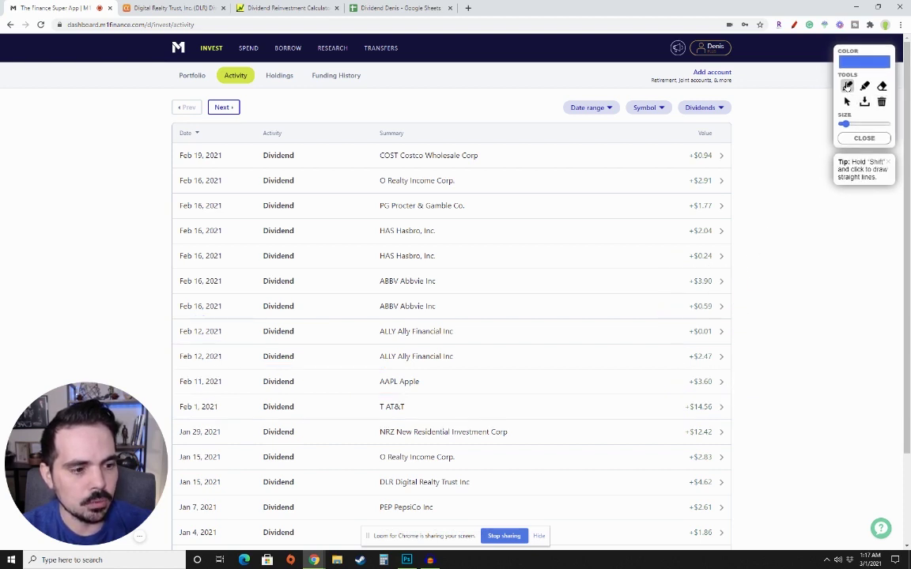
Box the Abbvie and Hasbro dividend amounts with the pen and cross out the two Hasbro names.
{"action": "mouse_move", "coordinate": [675, 278]}
{"action": "left_mouse_down"}
{"action": "mouse_move", "coordinate": [675, 312]}
{"action": "mouse_move", "coordinate": [737, 311]}
{"action": "mouse_move", "coordinate": [719, 271]}
{"action": "mouse_move", "coordinate": [660, 271]}
{"action": "left_mouse_up"}
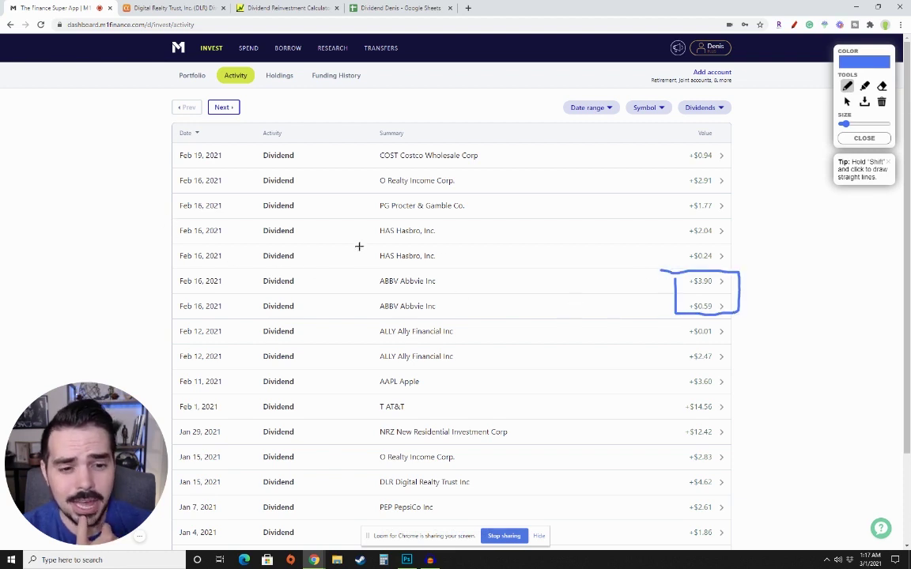
{"action": "mouse_move", "coordinate": [674, 220]}
{"action": "left_mouse_down"}
{"action": "mouse_move", "coordinate": [671, 265]}
{"action": "mouse_move", "coordinate": [719, 273]}
{"action": "mouse_move", "coordinate": [738, 237]}
{"action": "mouse_move", "coordinate": [665, 220]}
{"action": "left_mouse_up"}
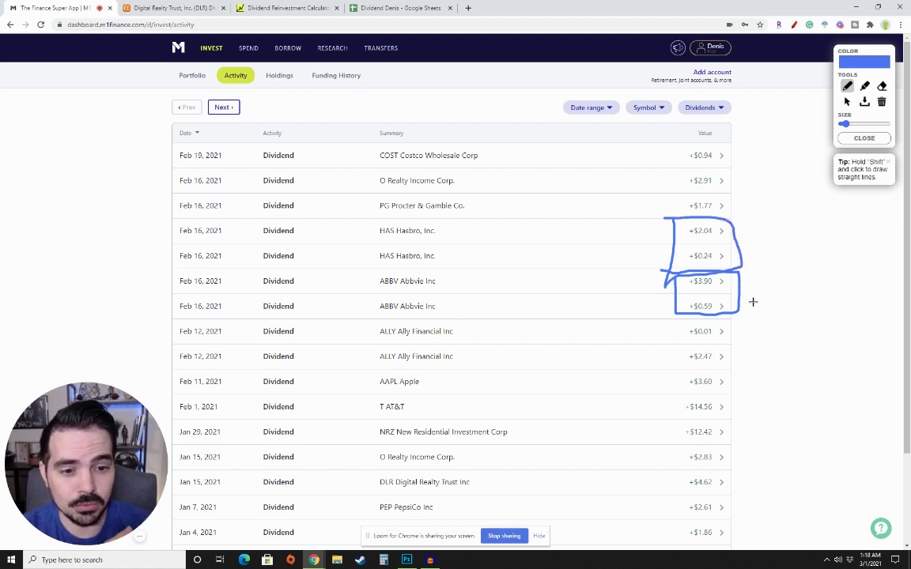
{"action": "left_click_drag", "start_coordinate": [364, 223], "coordinate": [435, 272]}
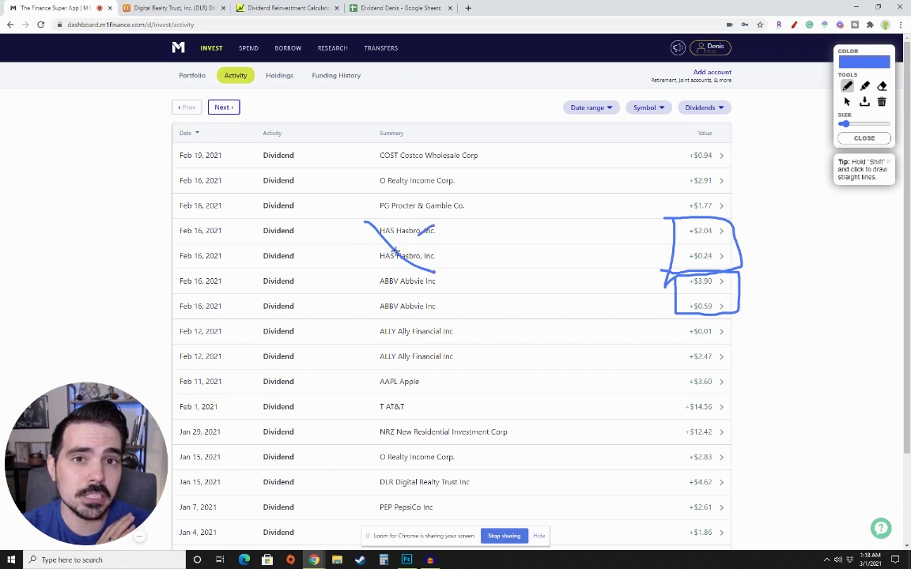
{"action": "left_click_drag", "start_coordinate": [434, 226], "coordinate": [351, 280]}
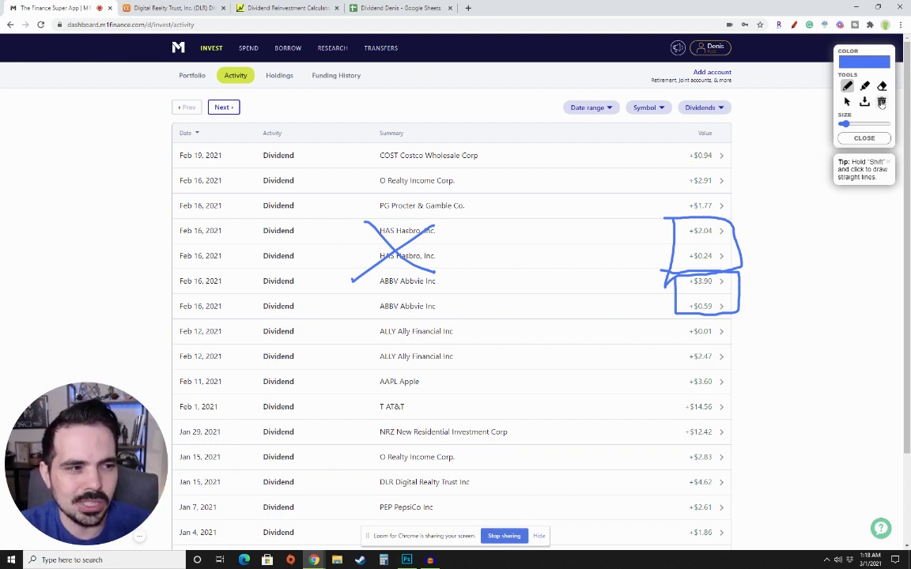
Underline the Procter & Gamble date and name, box the Realty Income name, and box both companies' dividend amounts.
{"action": "left_click", "coordinate": [846, 84]}
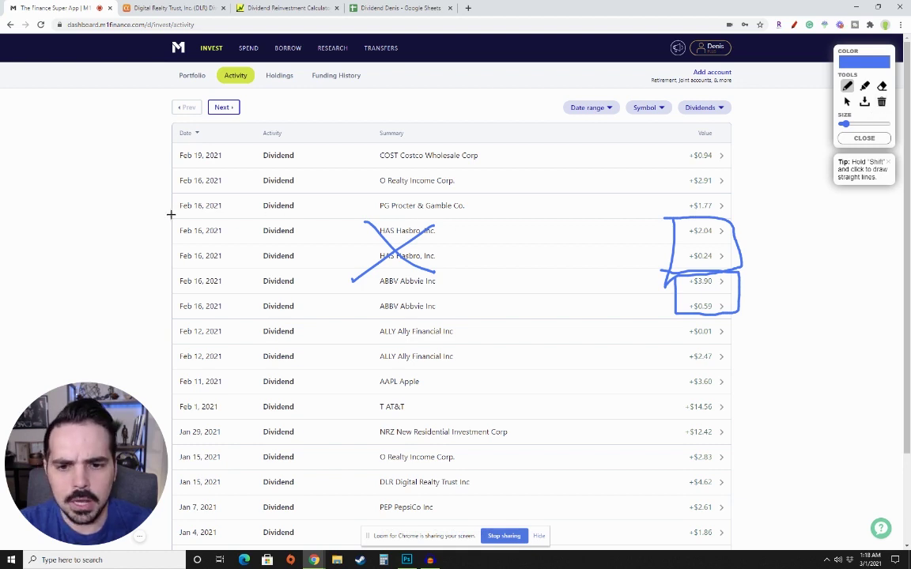
{"action": "left_click_drag", "start_coordinate": [169, 213], "coordinate": [206, 213]}
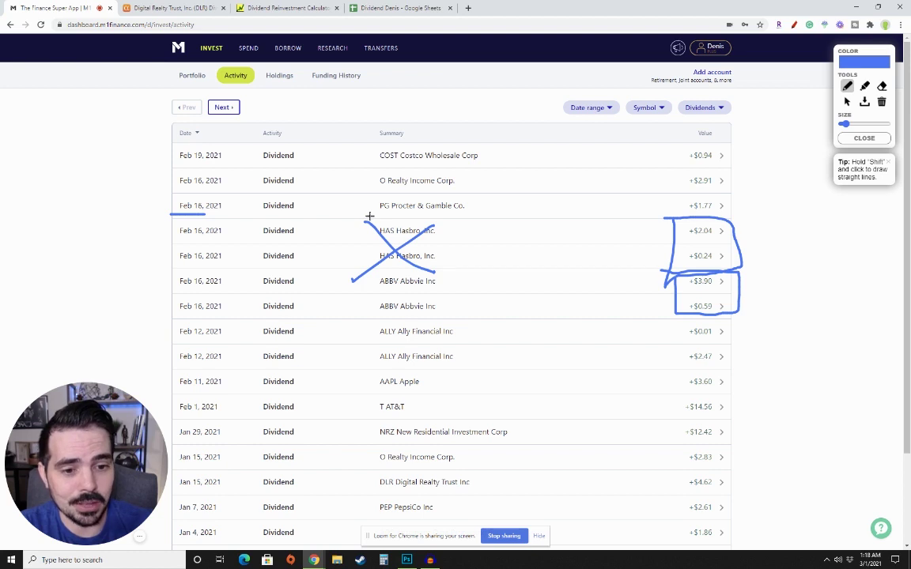
{"action": "left_click_drag", "start_coordinate": [369, 215], "coordinate": [473, 215]}
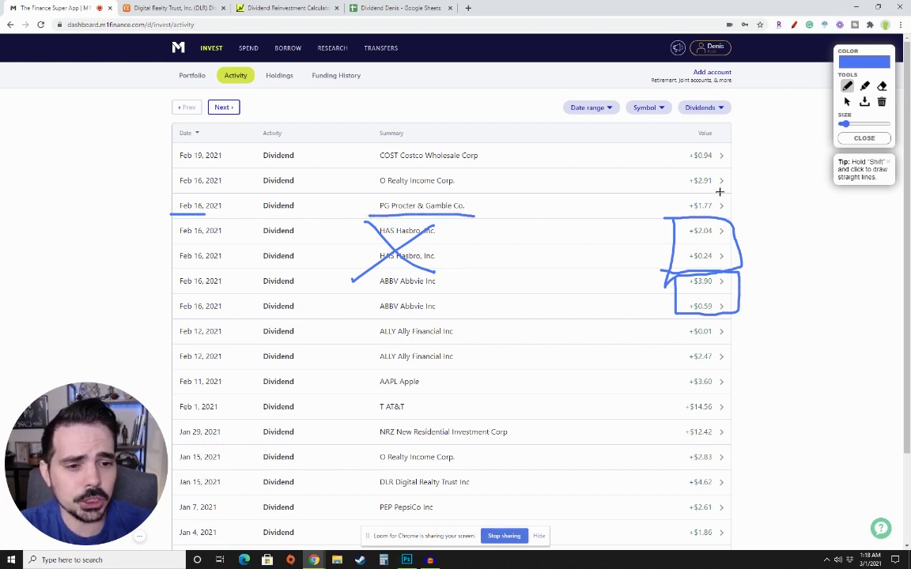
{"action": "mouse_move", "coordinate": [681, 197]}
{"action": "left_mouse_down"}
{"action": "mouse_move", "coordinate": [681, 215]}
{"action": "mouse_move", "coordinate": [718, 191]}
{"action": "mouse_move", "coordinate": [680, 216]}
{"action": "left_mouse_up"}
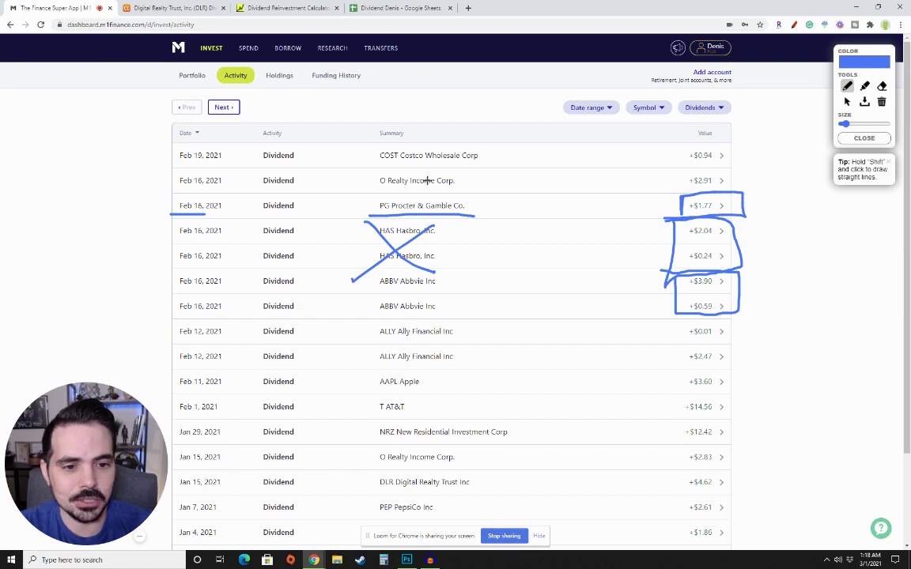
{"action": "mouse_move", "coordinate": [369, 172]}
{"action": "left_mouse_down"}
{"action": "mouse_move", "coordinate": [370, 197]}
{"action": "mouse_move", "coordinate": [461, 196]}
{"action": "mouse_move", "coordinate": [474, 171]}
{"action": "mouse_move", "coordinate": [348, 172]}
{"action": "left_mouse_up"}
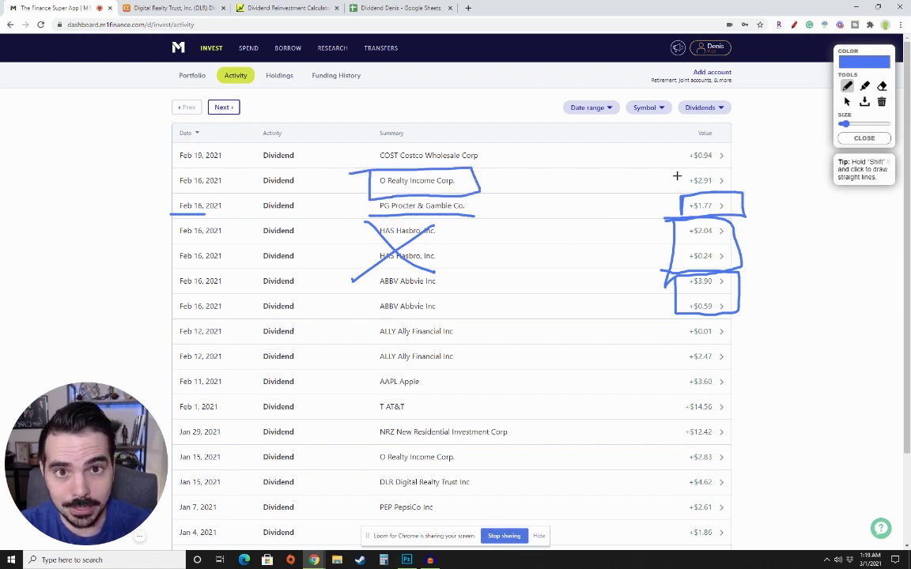
{"action": "mouse_move", "coordinate": [680, 172]}
{"action": "left_mouse_down"}
{"action": "mouse_move", "coordinate": [681, 194]}
{"action": "mouse_move", "coordinate": [738, 193]}
{"action": "mouse_move", "coordinate": [741, 173]}
{"action": "mouse_move", "coordinate": [680, 173]}
{"action": "left_mouse_up"}
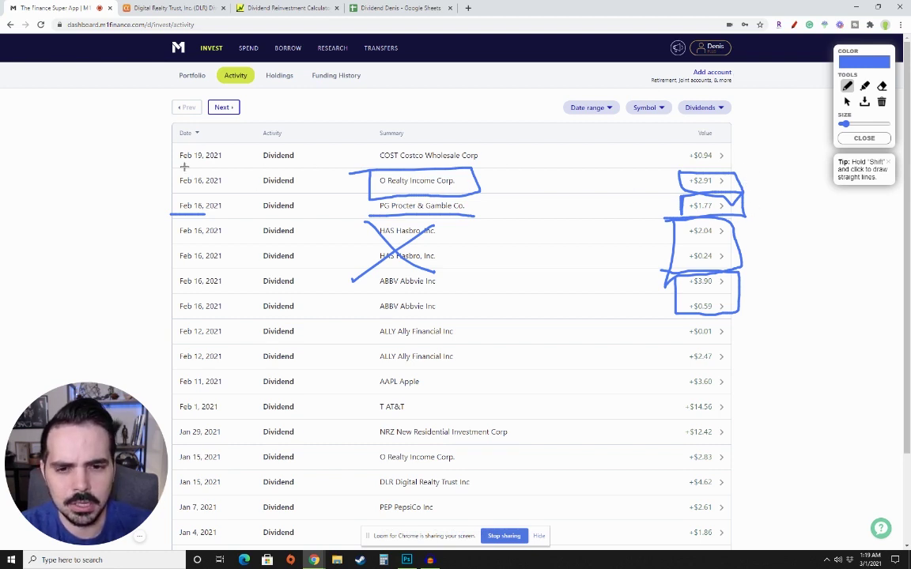
Underline the Feb 19 date, box the Costco name and dividend amount, and clear all drawings.
{"action": "left_click_drag", "start_coordinate": [176, 164], "coordinate": [222, 164]}
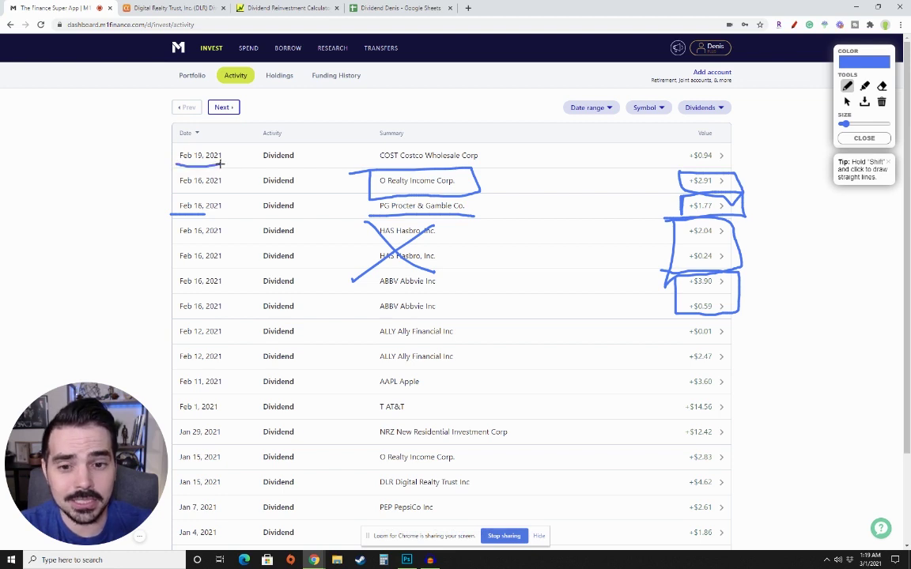
{"action": "mouse_move", "coordinate": [368, 171]}
{"action": "left_mouse_down"}
{"action": "mouse_move", "coordinate": [484, 163]}
{"action": "mouse_move", "coordinate": [459, 136]}
{"action": "mouse_move", "coordinate": [318, 138]}
{"action": "left_mouse_up"}
{"action": "mouse_move", "coordinate": [683, 140]}
{"action": "left_mouse_down"}
{"action": "mouse_move", "coordinate": [752, 159]}
{"action": "mouse_move", "coordinate": [679, 139]}
{"action": "left_mouse_up"}
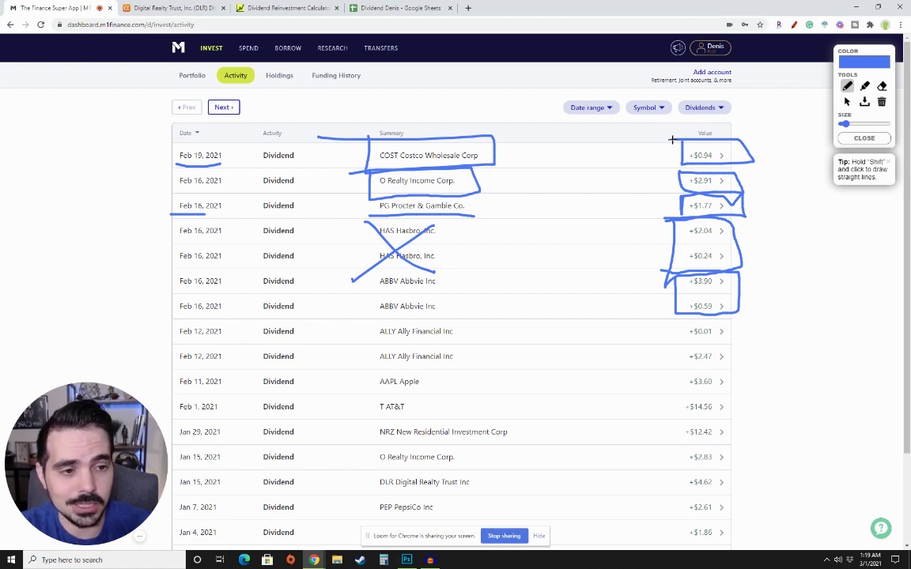
{"action": "key", "text": "Delete"}
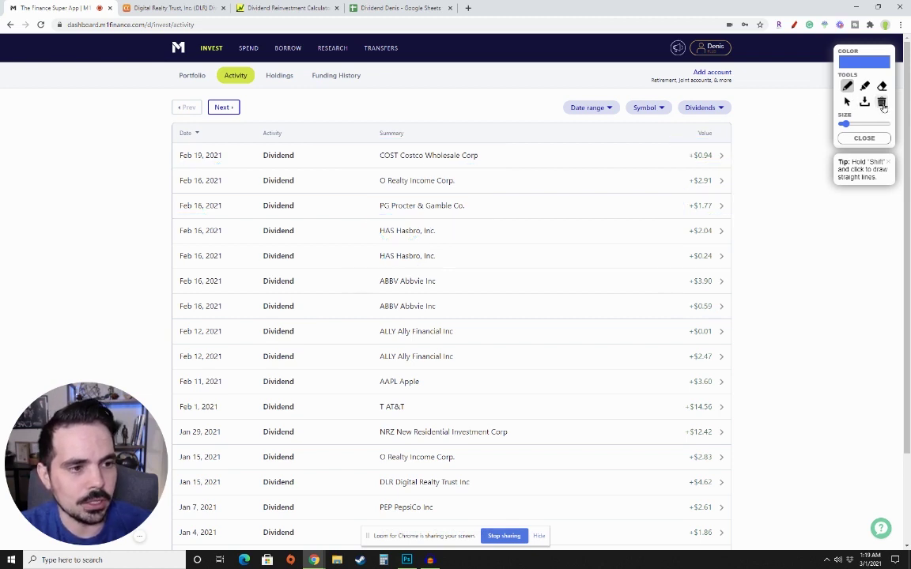
Switch the annotation tool back to the pointer and filter the dividend activity by symbol O for Realty Income.
{"action": "left_click", "coordinate": [846, 103]}
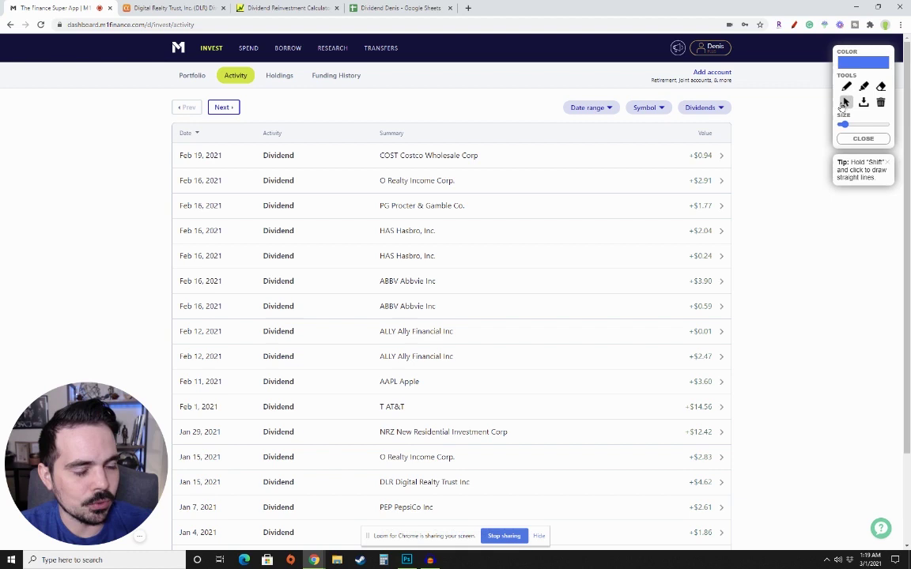
{"action": "left_click", "coordinate": [649, 107]}
{"action": "left_click", "coordinate": [613, 132]}
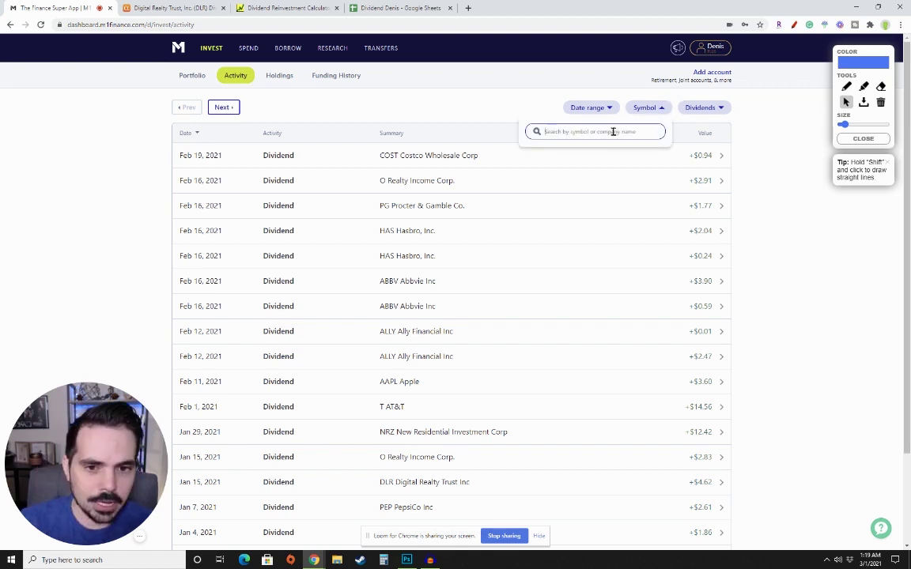
{"action": "type", "text": "o"}
{"action": "left_click", "coordinate": [596, 161]}
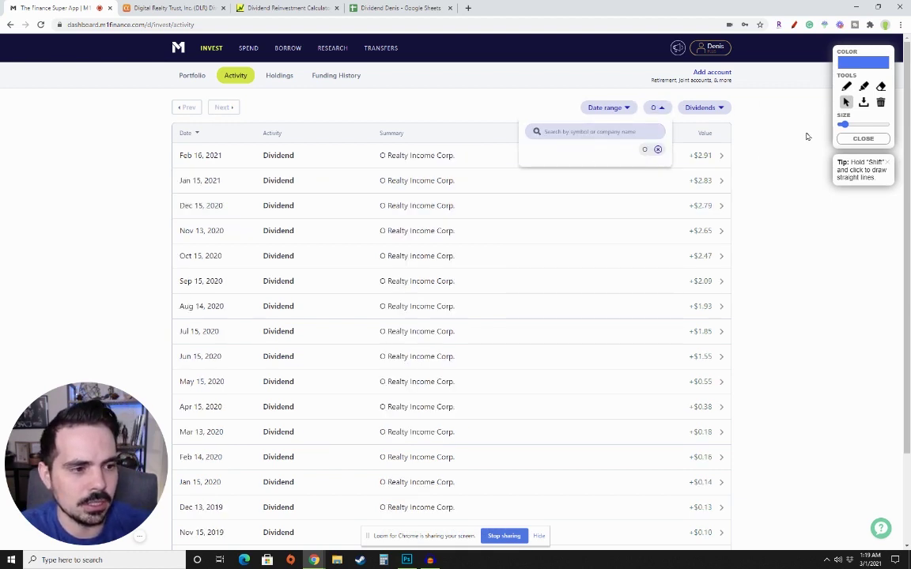
Box the four most recent Realty Income dividend amounts with the pen, Feb 16, 2021 back to Nov 13, 2020, and clear the drawings.
{"action": "left_click", "coordinate": [846, 86]}
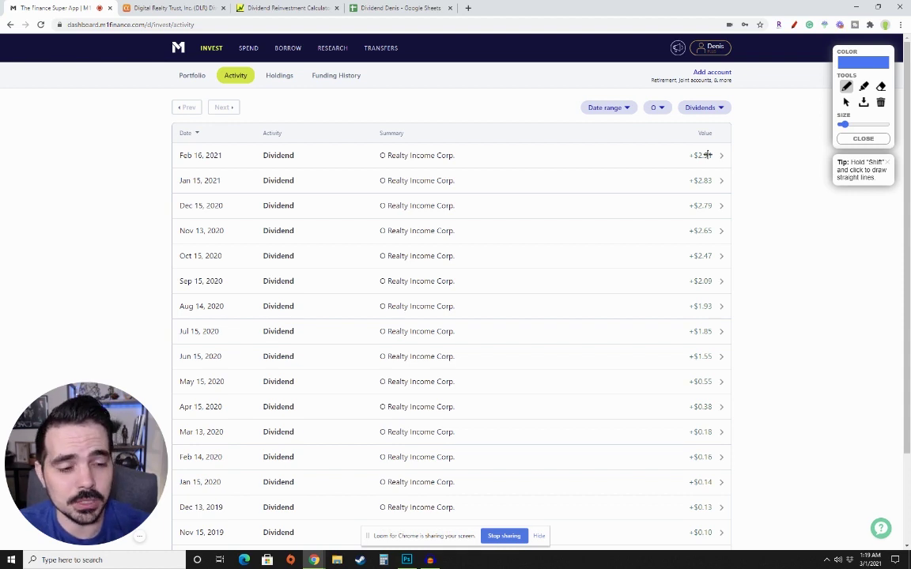
{"action": "mouse_move", "coordinate": [678, 145]}
{"action": "left_mouse_down"}
{"action": "mouse_move", "coordinate": [678, 152]}
{"action": "mouse_move", "coordinate": [729, 164]}
{"action": "mouse_move", "coordinate": [676, 145]}
{"action": "mouse_move", "coordinate": [683, 190]}
{"action": "mouse_move", "coordinate": [735, 189]}
{"action": "mouse_move", "coordinate": [732, 168]}
{"action": "mouse_move", "coordinate": [677, 168]}
{"action": "left_mouse_up"}
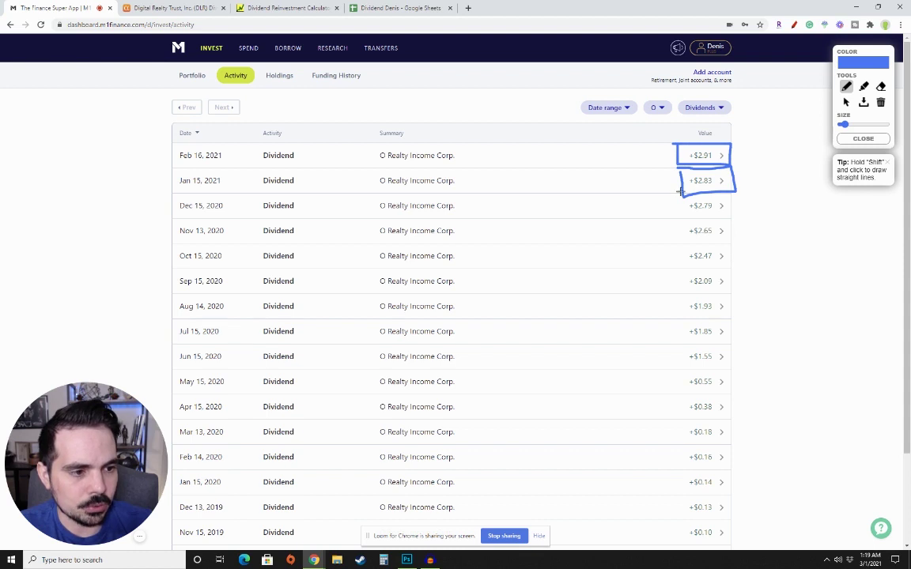
{"action": "mouse_move", "coordinate": [682, 189]}
{"action": "left_mouse_down"}
{"action": "mouse_move", "coordinate": [710, 214]}
{"action": "mouse_move", "coordinate": [733, 190]}
{"action": "left_mouse_up"}
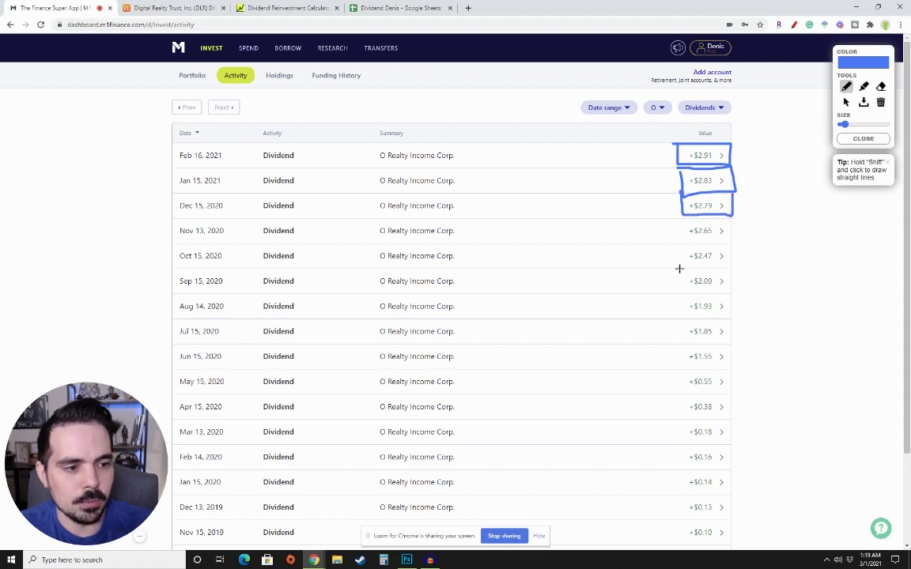
{"action": "mouse_move", "coordinate": [683, 222]}
{"action": "left_mouse_down"}
{"action": "mouse_move", "coordinate": [726, 247]}
{"action": "mouse_move", "coordinate": [734, 220]}
{"action": "left_mouse_up"}
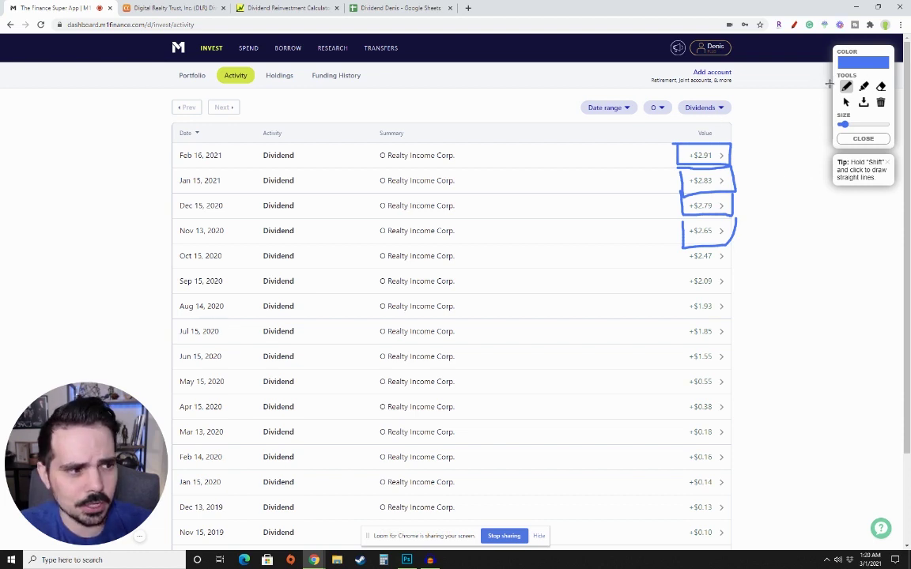
{"action": "left_click", "coordinate": [881, 104]}
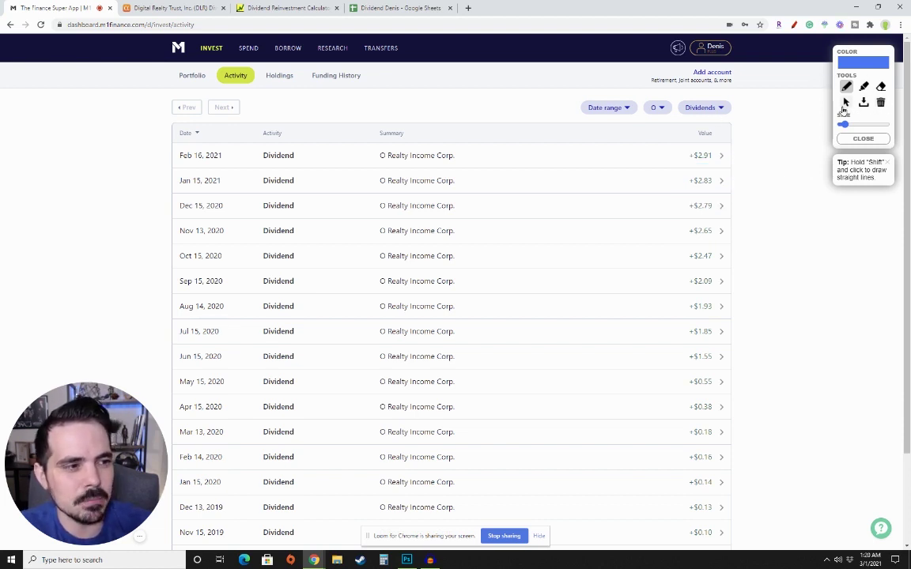
Return the annotation tool to the pointer and remove the O symbol filter from the dividend activity.
{"action": "left_click", "coordinate": [847, 102]}
{"action": "left_click", "coordinate": [657, 108]}
{"action": "left_click", "coordinate": [649, 146]}
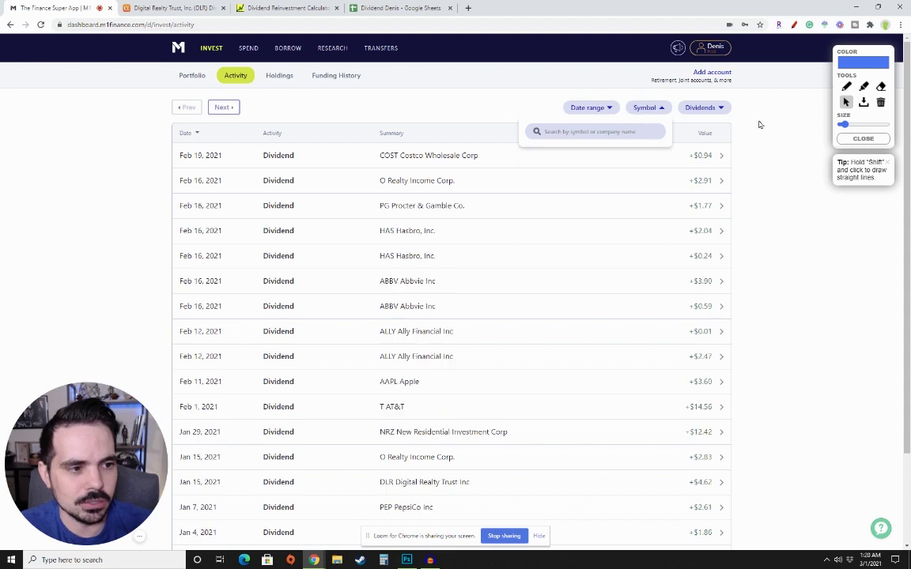
{"action": "left_click", "coordinate": [814, 139]}
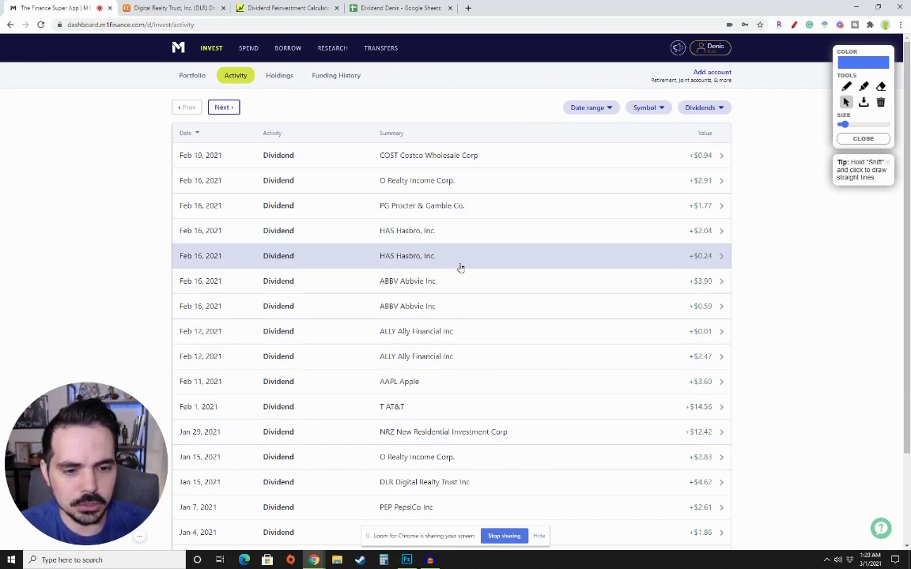
Switch to the dividend income spreadsheet in Google Sheets, draw a downward arrow beside the Annual Dividends chart, and clear it.
{"action": "left_click", "coordinate": [396, 9]}
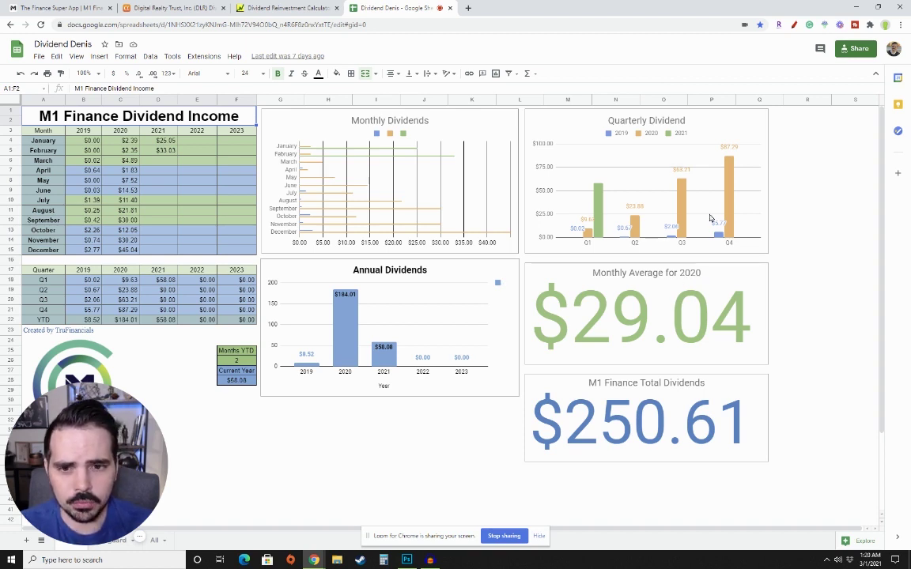
{"action": "left_click", "coordinate": [854, 26]}
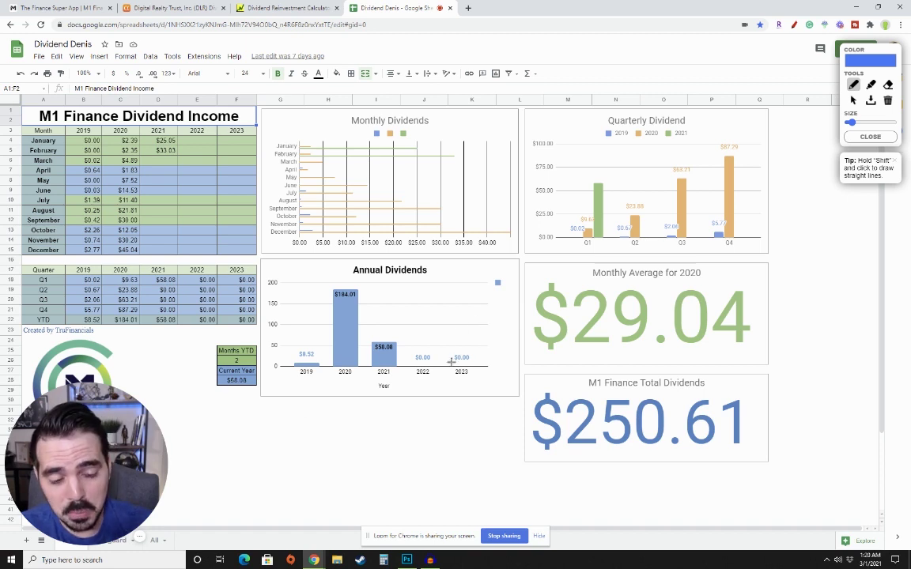
{"action": "mouse_move", "coordinate": [480, 320]}
{"action": "left_mouse_down"}
{"action": "mouse_move", "coordinate": [490, 468]}
{"action": "mouse_move", "coordinate": [443, 436]}
{"action": "mouse_move", "coordinate": [491, 472]}
{"action": "mouse_move", "coordinate": [530, 416]}
{"action": "left_mouse_up"}
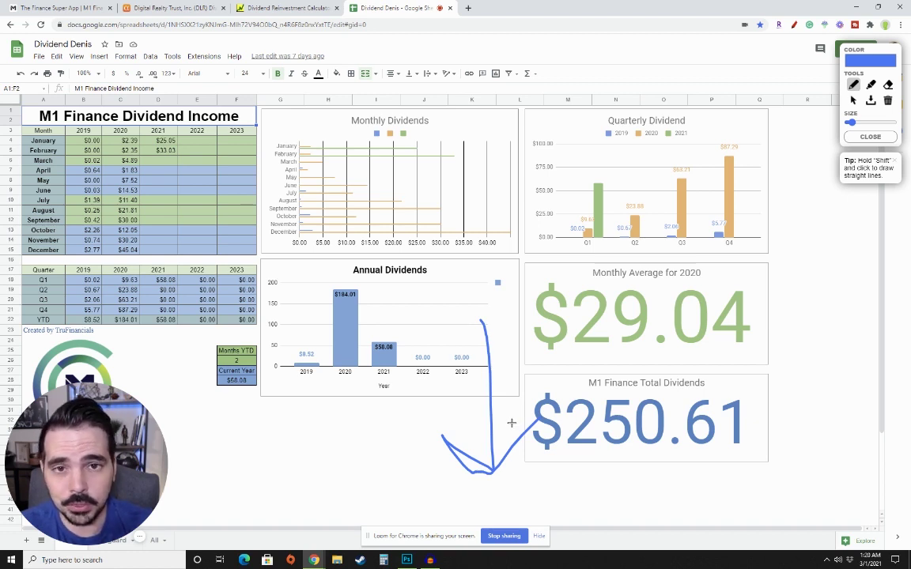
{"action": "left_click", "coordinate": [888, 101]}
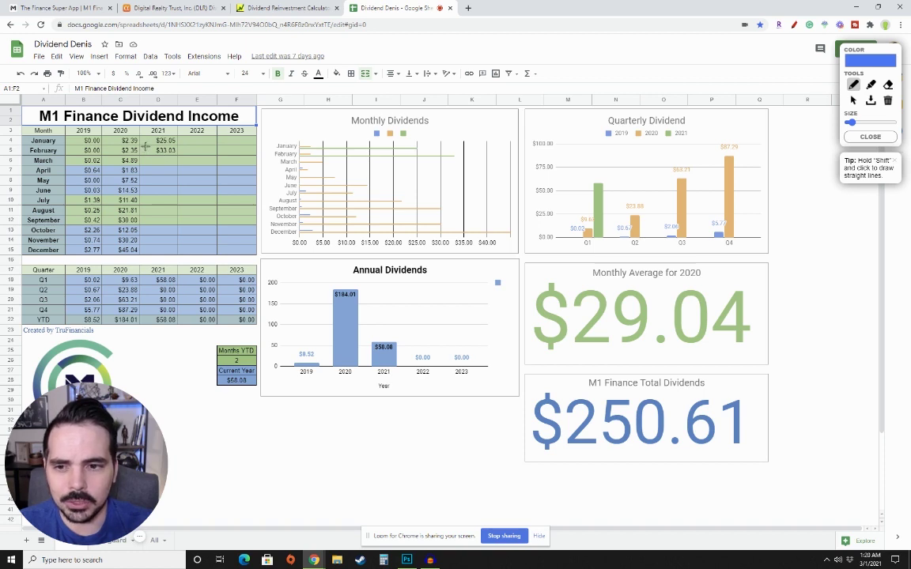
Mark the February row with the pen: circle the 2021 amount, box the 2020 amount and strike through the 2019 amount.
{"action": "mouse_move", "coordinate": [143, 148]}
{"action": "left_mouse_down"}
{"action": "mouse_move", "coordinate": [149, 156]}
{"action": "mouse_move", "coordinate": [178, 152]}
{"action": "mouse_move", "coordinate": [145, 151]}
{"action": "left_mouse_up"}
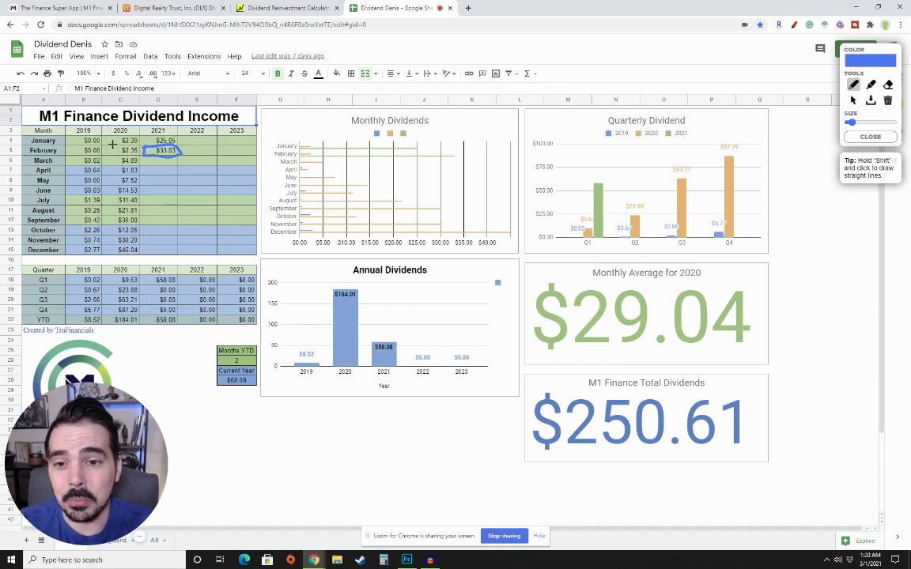
{"action": "mouse_move", "coordinate": [105, 135]}
{"action": "left_mouse_down"}
{"action": "mouse_move", "coordinate": [109, 146]}
{"action": "mouse_move", "coordinate": [132, 131]}
{"action": "left_mouse_up"}
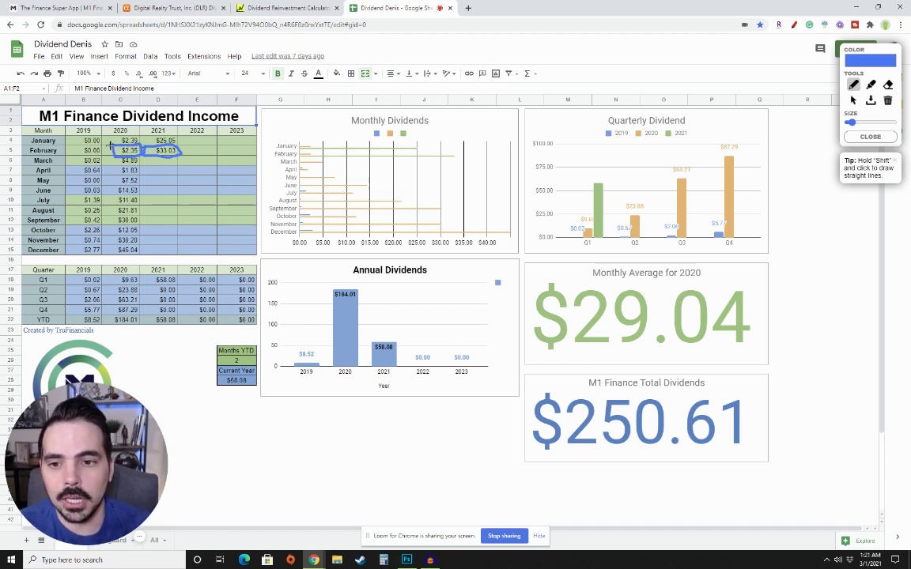
{"action": "left_click_drag", "start_coordinate": [71, 150], "coordinate": [101, 150]}
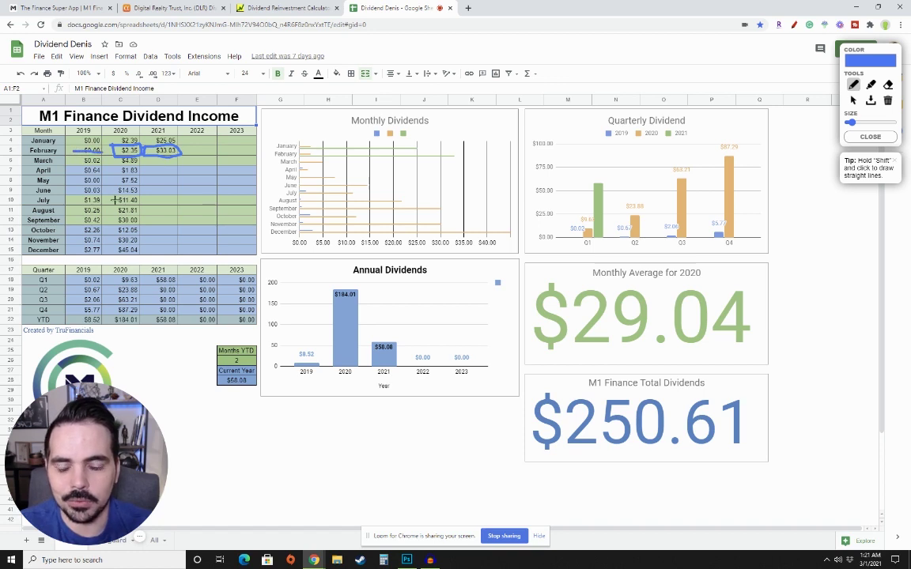
{"action": "left_click_drag", "start_coordinate": [173, 158], "coordinate": [180, 148]}
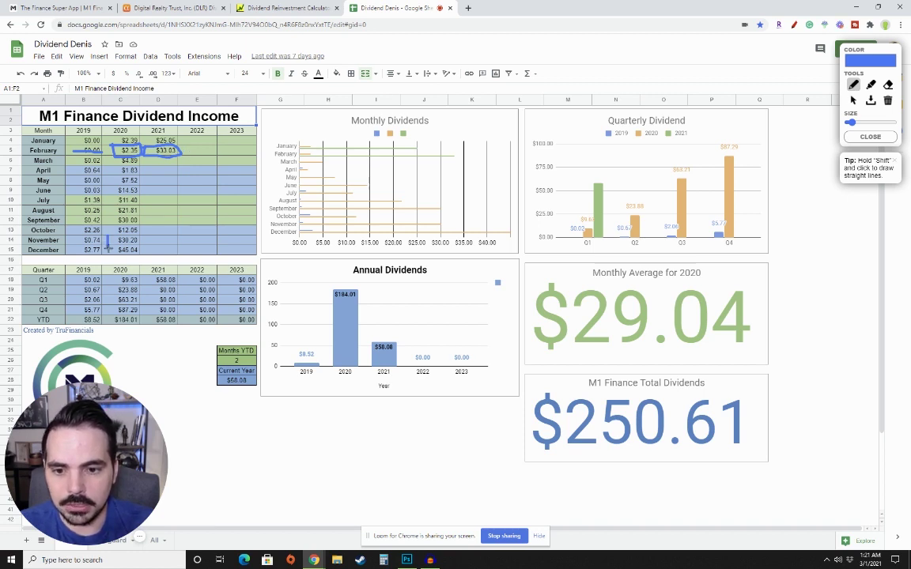
Box the November 2020 amount and the Q1 2021 total, clear all drawings, and box the Q1 2021 total again.
{"action": "left_click_drag", "start_coordinate": [107, 244], "coordinate": [141, 237]}
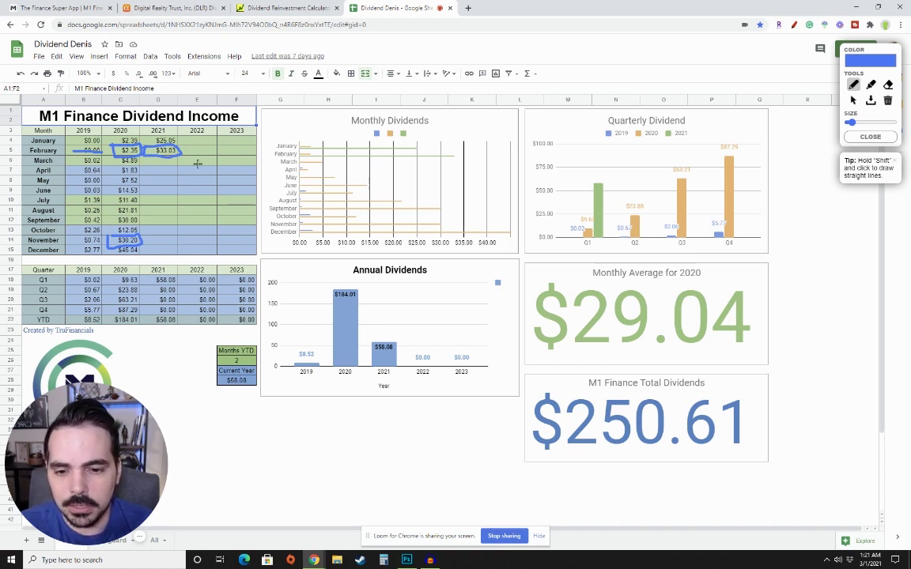
{"action": "mouse_move", "coordinate": [141, 275]}
{"action": "left_mouse_down"}
{"action": "mouse_move", "coordinate": [172, 281]}
{"action": "mouse_move", "coordinate": [175, 273]}
{"action": "left_mouse_up"}
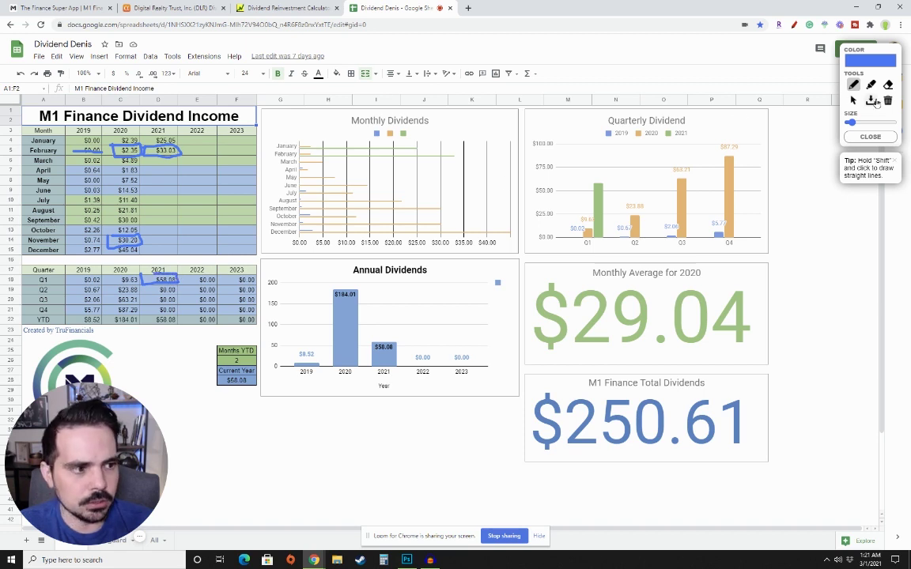
{"action": "left_click", "coordinate": [887, 100]}
{"action": "mouse_move", "coordinate": [149, 274]}
{"action": "left_mouse_down"}
{"action": "mouse_move", "coordinate": [167, 282]}
{"action": "mouse_move", "coordinate": [174, 273]}
{"action": "mouse_move", "coordinate": [145, 271]}
{"action": "left_mouse_up"}
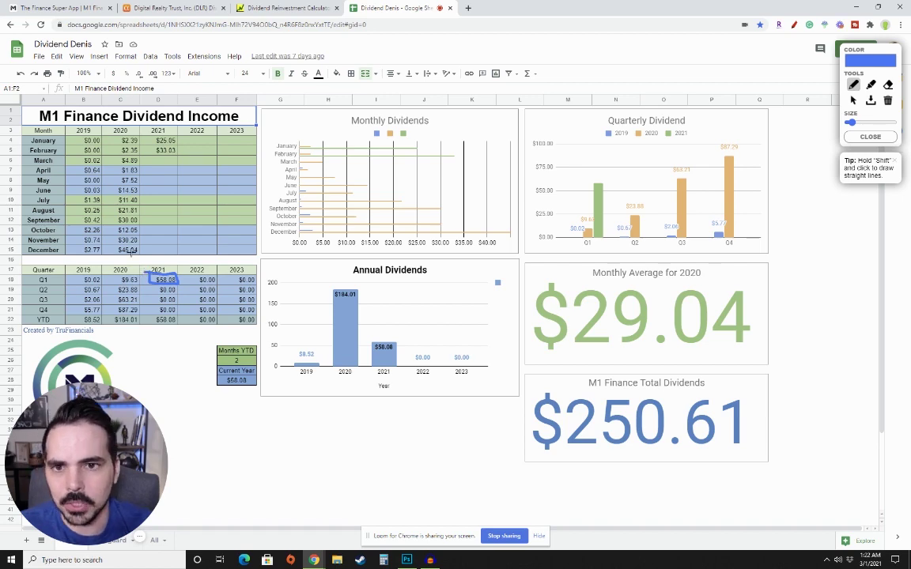
Open the portfolio page in M1 Finance and return to the dividend income spreadsheet.
{"action": "left_click", "coordinate": [71, 8]}
{"action": "left_click", "coordinate": [192, 75]}
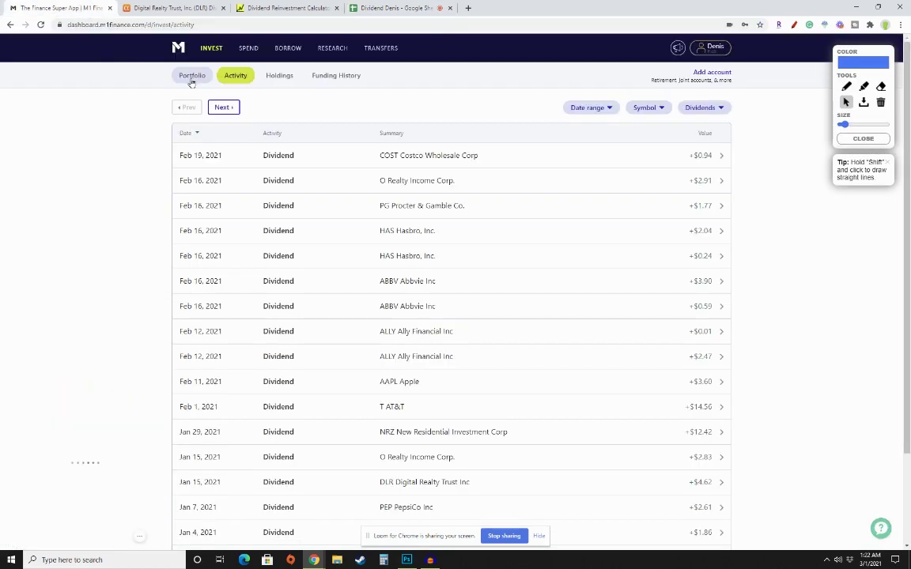
{"action": "left_click", "coordinate": [410, 10]}
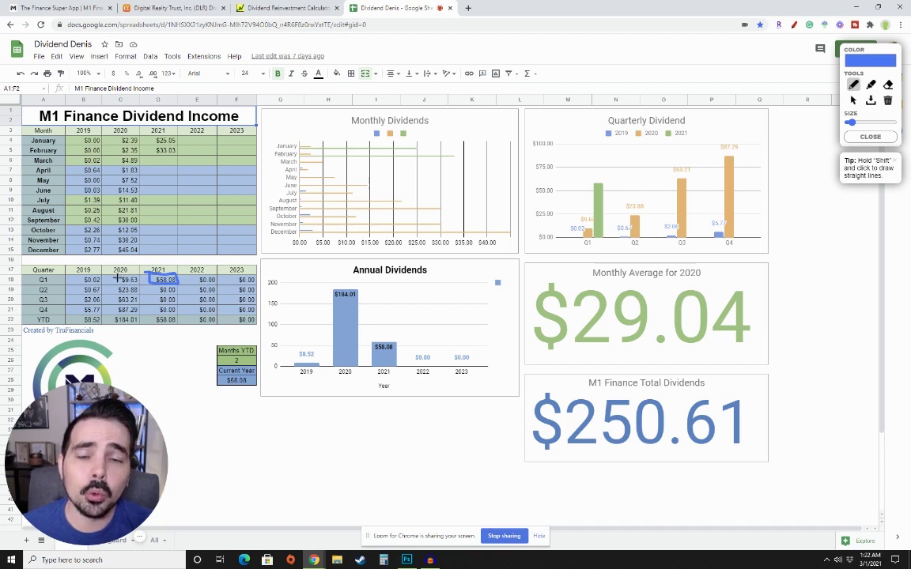
Mark the Q1 2020 total, circle the Monthly Average for 2020 and M1 Finance Total Dividends figures, and switch back to the pointer.
{"action": "left_click_drag", "start_coordinate": [115, 279], "coordinate": [141, 280]}
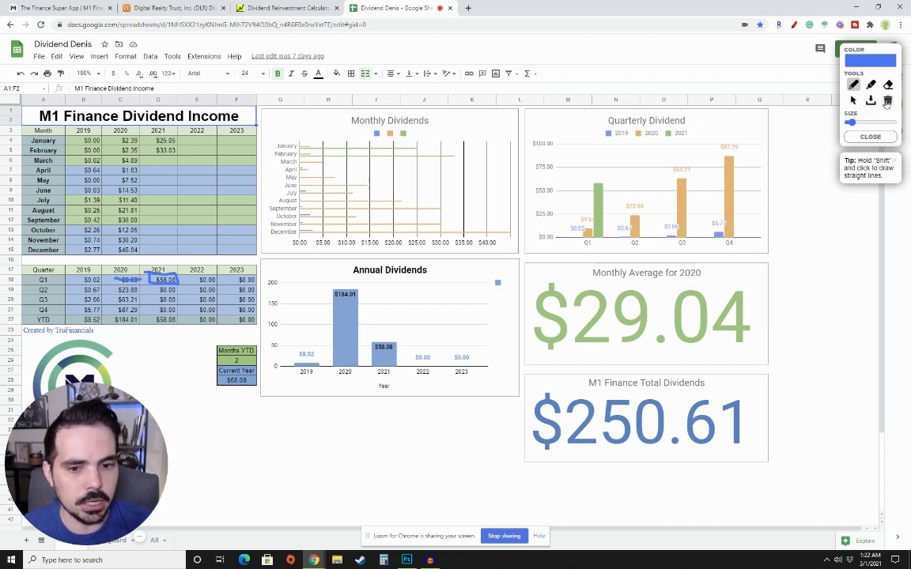
{"action": "mouse_move", "coordinate": [115, 278]}
{"action": "left_mouse_down"}
{"action": "mouse_move", "coordinate": [145, 282]}
{"action": "mouse_move", "coordinate": [118, 274]}
{"action": "left_mouse_up"}
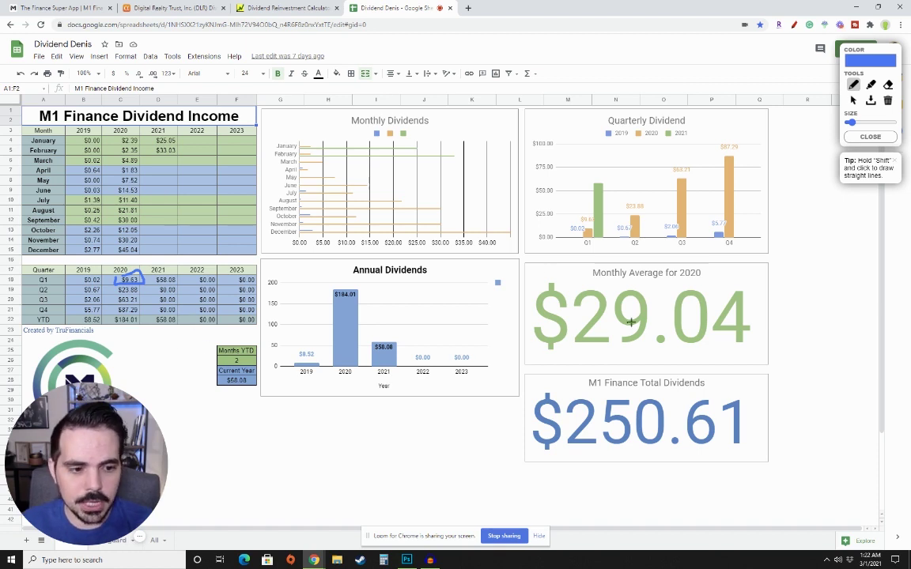
{"action": "left_click_drag", "start_coordinate": [645, 256], "coordinate": [694, 257]}
{"action": "mouse_move", "coordinate": [519, 296]}
{"action": "left_mouse_down"}
{"action": "mouse_move", "coordinate": [558, 348]}
{"action": "mouse_move", "coordinate": [829, 310]}
{"action": "mouse_move", "coordinate": [584, 244]}
{"action": "left_mouse_up"}
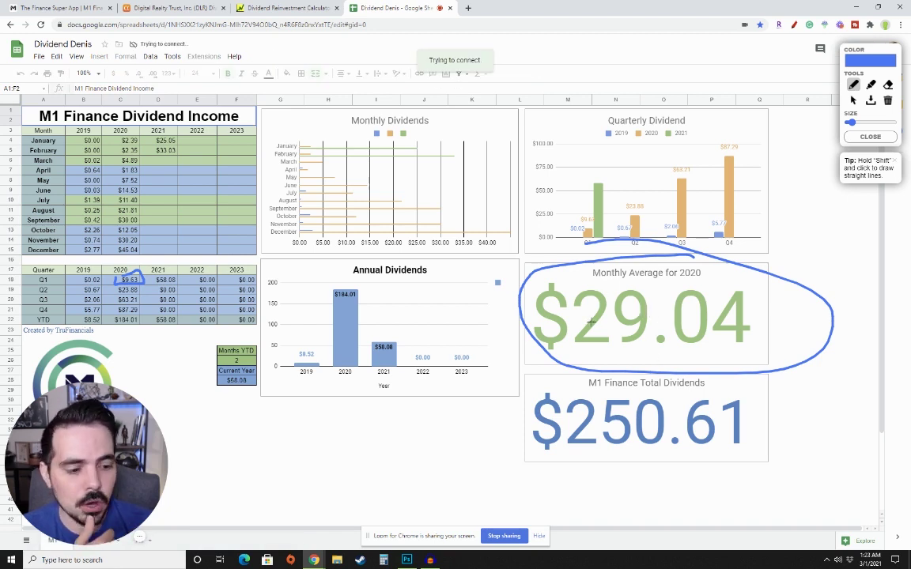
{"action": "mouse_move", "coordinate": [536, 379]}
{"action": "left_mouse_down"}
{"action": "mouse_move", "coordinate": [624, 488]}
{"action": "mouse_move", "coordinate": [585, 344]}
{"action": "mouse_move", "coordinate": [504, 368]}
{"action": "left_mouse_up"}
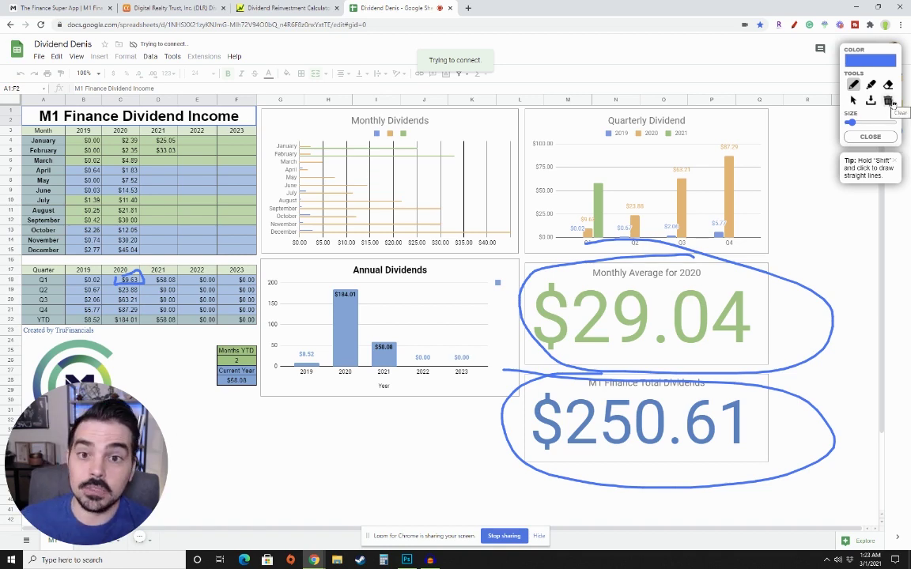
{"action": "left_click", "coordinate": [853, 99]}
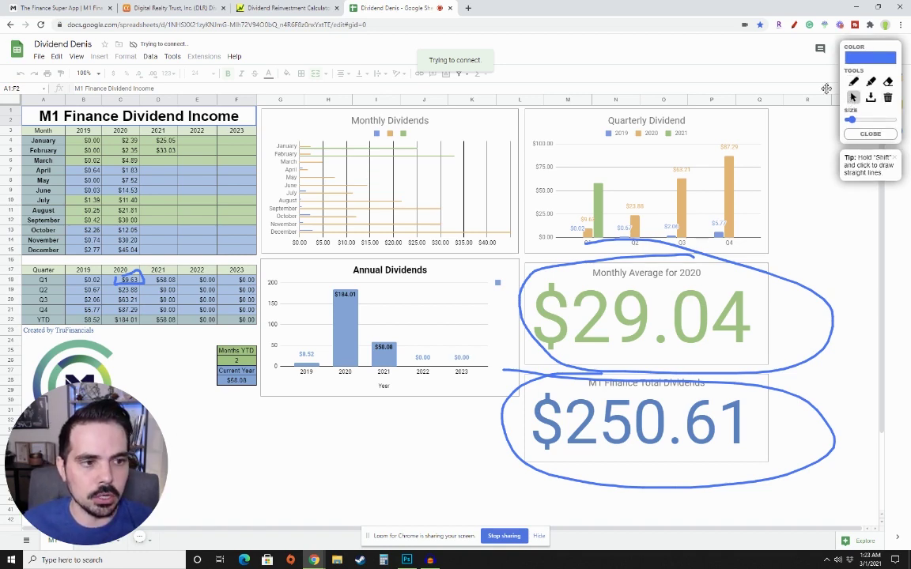
Switch to M1 Finance and look through the holdings, portfolio and activity pages.
{"action": "left_click", "coordinate": [44, 8]}
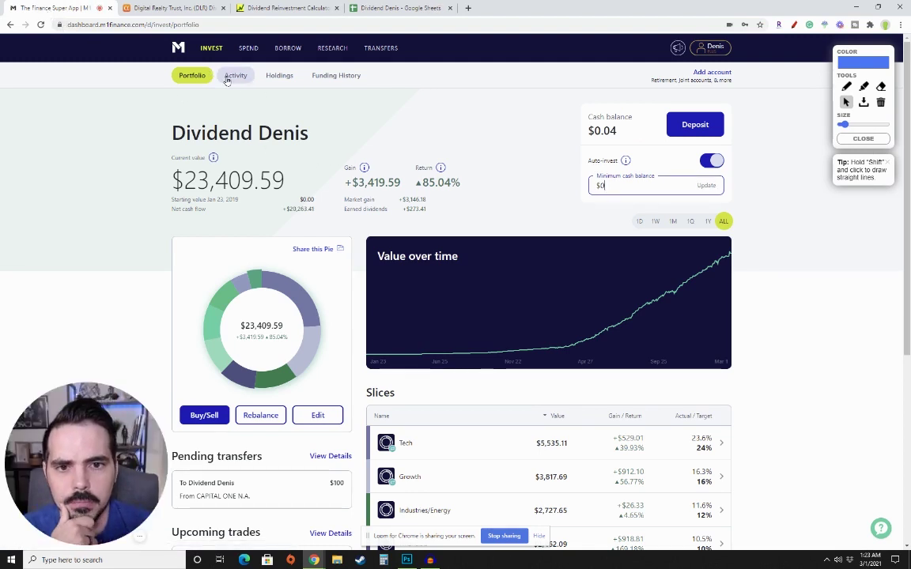
{"action": "left_click", "coordinate": [278, 79]}
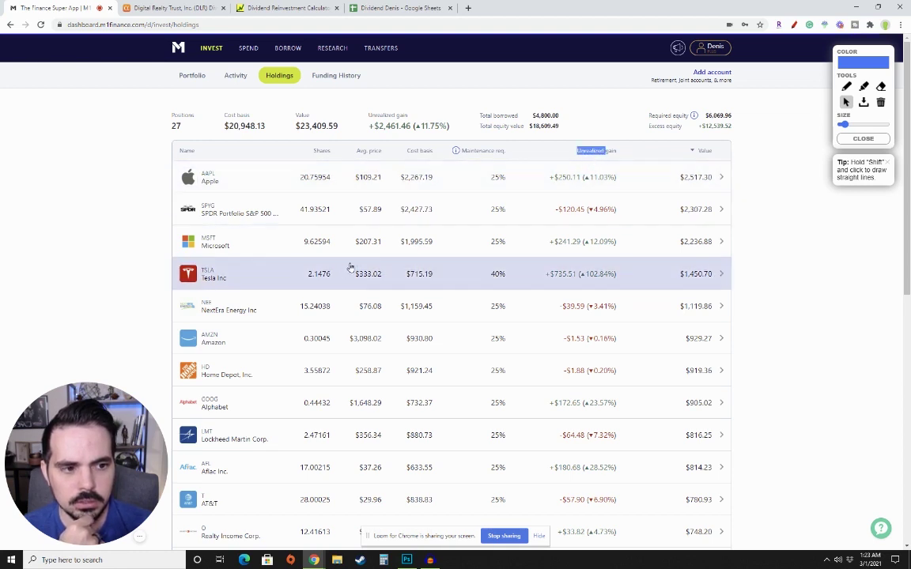
{"action": "left_click", "coordinate": [194, 78]}
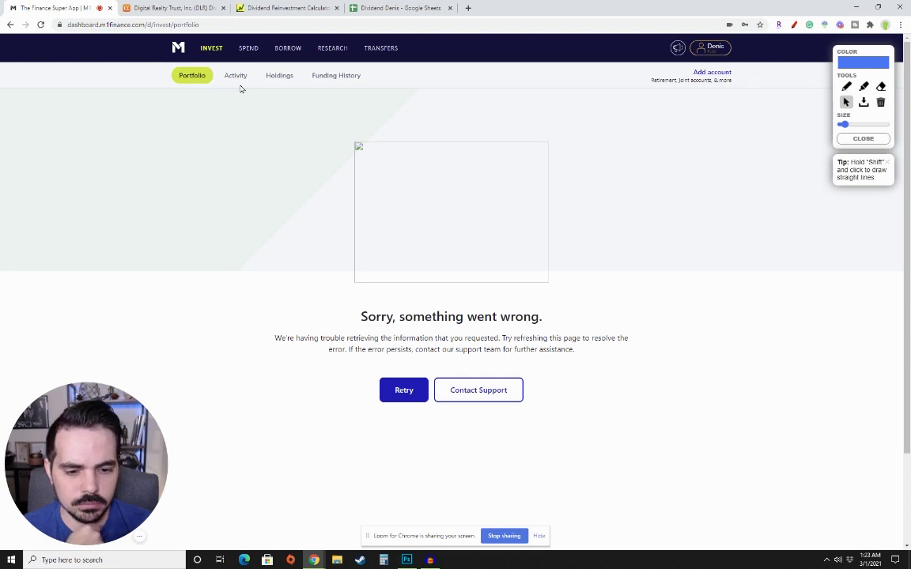
{"action": "left_click", "coordinate": [236, 75]}
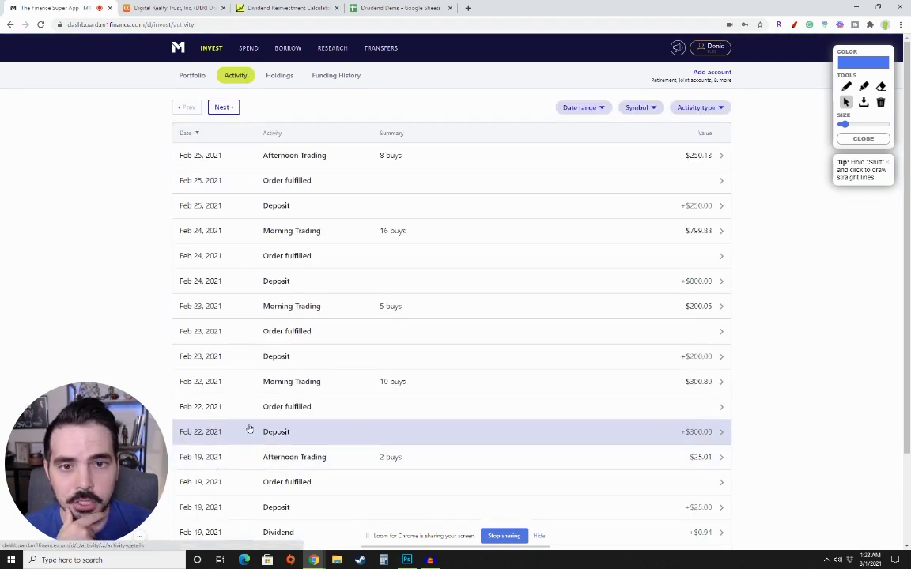
Switch to Seeking Alpha and review Digital Realty Trust's dividend summary and last announced dividend.
{"action": "left_click", "coordinate": [181, 7]}
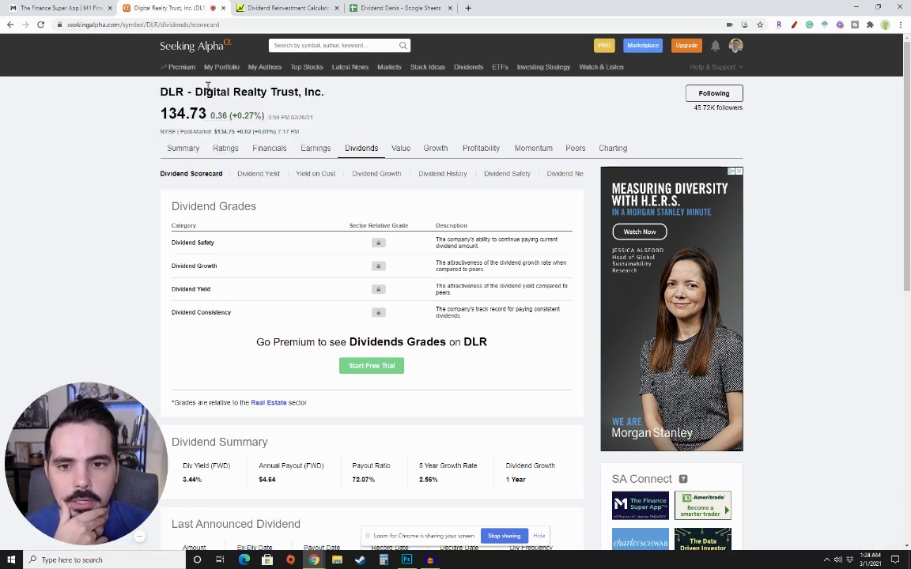
{"action": "scroll", "coordinate": [459, 261], "scroll_direction": "down", "scroll_amount": 3}
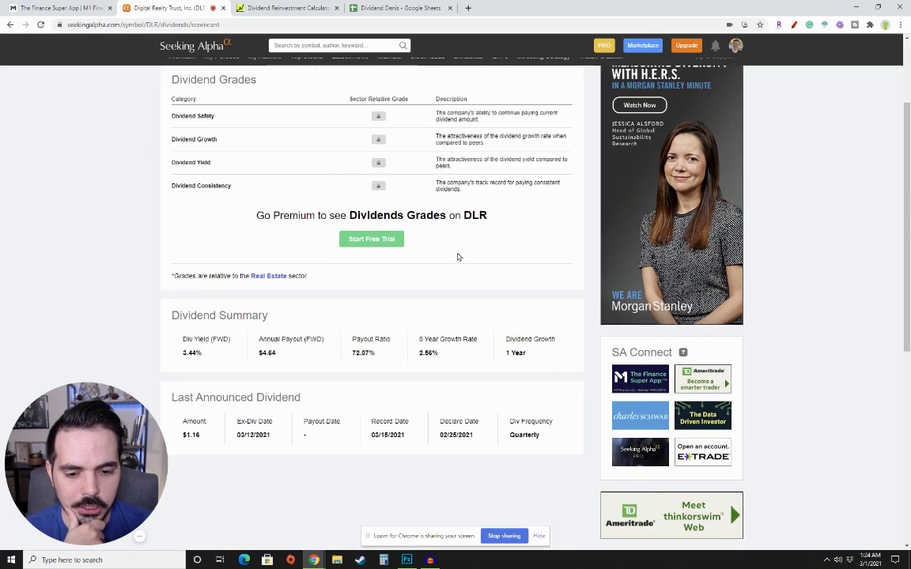
{"action": "scroll", "coordinate": [458, 256], "scroll_direction": "up", "scroll_amount": 3}
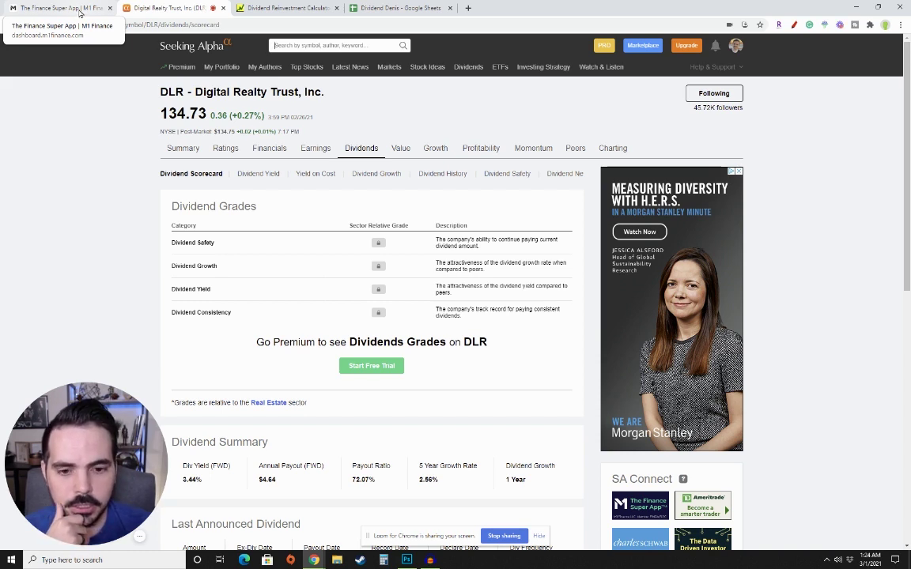
Circle the Digital Realty Trust header, circle the dividend news link with an arrow pointing at it, and box the Seeking Alpha logo.
{"action": "left_click", "coordinate": [839, 25]}
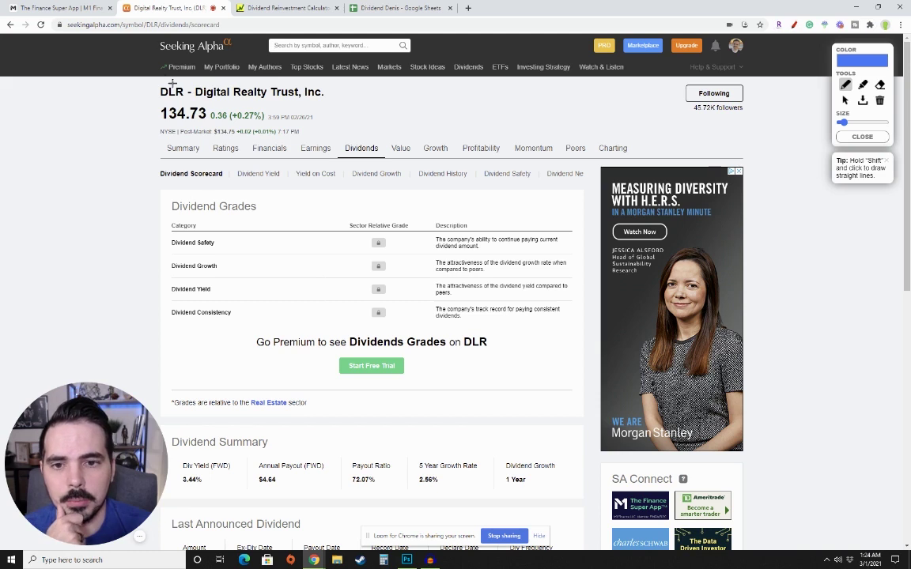
{"action": "mouse_move", "coordinate": [171, 83]}
{"action": "left_mouse_down"}
{"action": "mouse_move", "coordinate": [285, 141]}
{"action": "mouse_move", "coordinate": [364, 136]}
{"action": "left_mouse_up"}
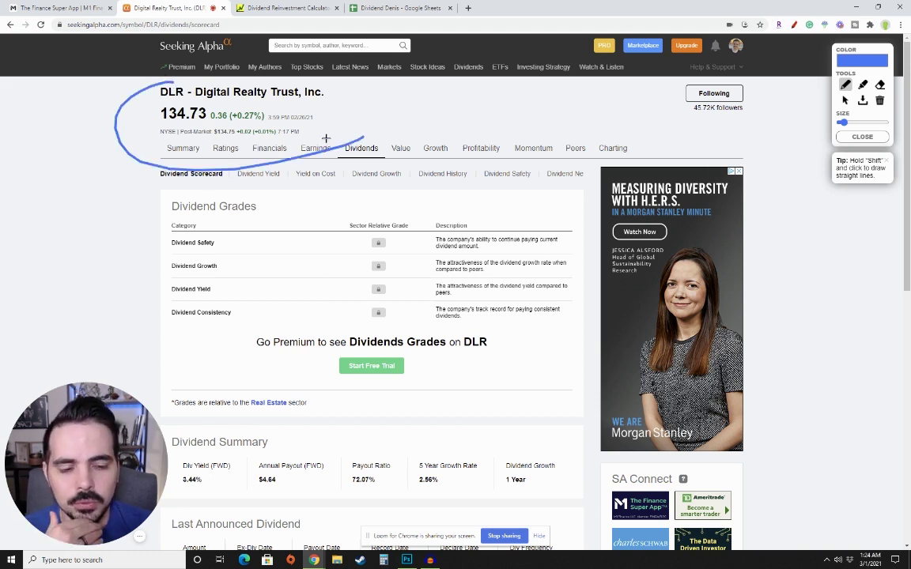
{"action": "mouse_move", "coordinate": [566, 161]}
{"action": "left_mouse_down"}
{"action": "mouse_move", "coordinate": [549, 191]}
{"action": "mouse_move", "coordinate": [628, 166]}
{"action": "left_mouse_up"}
{"action": "mouse_move", "coordinate": [569, 99]}
{"action": "left_mouse_down"}
{"action": "mouse_move", "coordinate": [568, 155]}
{"action": "mouse_move", "coordinate": [582, 130]}
{"action": "left_mouse_up"}
{"action": "mouse_move", "coordinate": [161, 56]}
{"action": "left_mouse_down"}
{"action": "mouse_move", "coordinate": [266, 57]}
{"action": "mouse_move", "coordinate": [193, 34]}
{"action": "mouse_move", "coordinate": [149, 56]}
{"action": "left_mouse_up"}
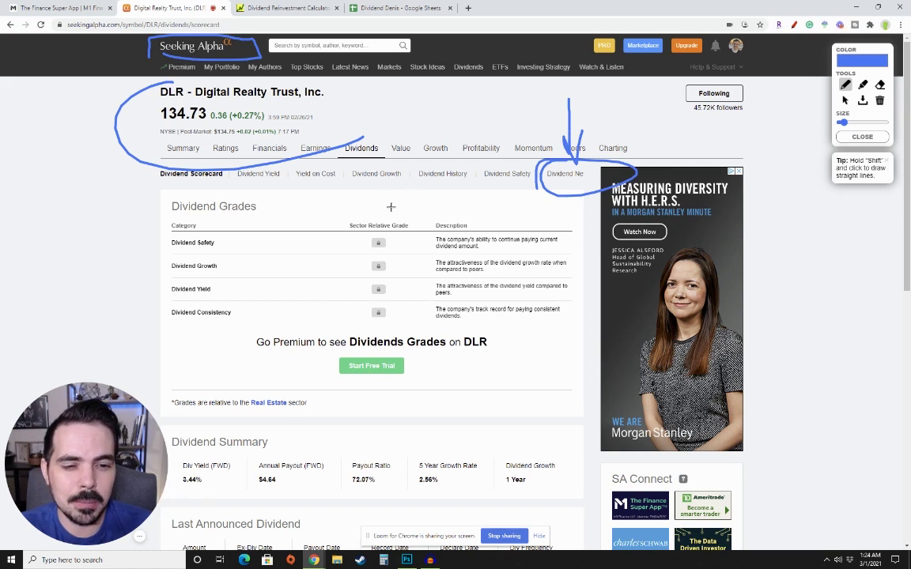
Handwrite 3.6% above the dividend grades and box the 5 Year Growth Rate in the Dividend Summary.
{"action": "mouse_move", "coordinate": [384, 199]}
{"action": "left_mouse_down"}
{"action": "mouse_move", "coordinate": [401, 208]}
{"action": "mouse_move", "coordinate": [384, 223]}
{"action": "left_mouse_up"}
{"action": "left_click_drag", "start_coordinate": [426, 192], "coordinate": [415, 209]}
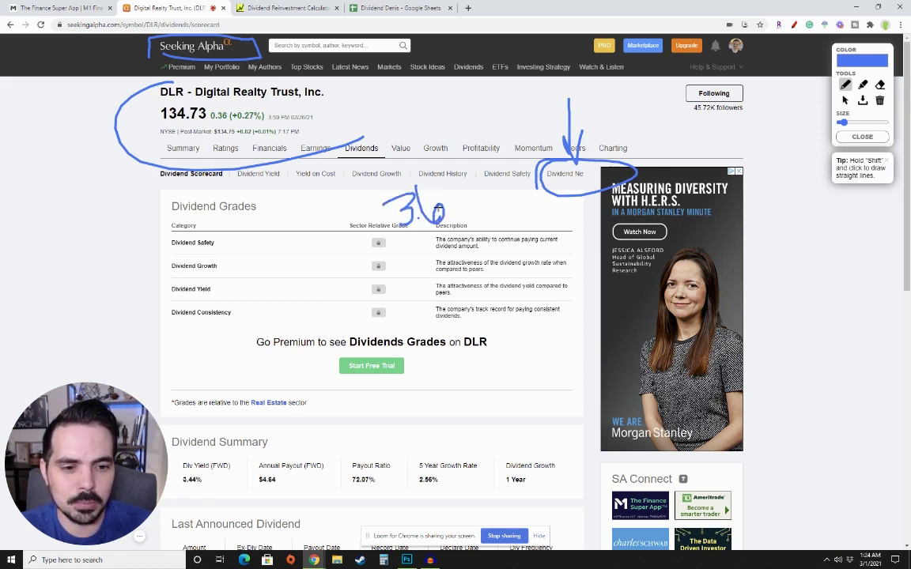
{"action": "left_click_drag", "start_coordinate": [450, 176], "coordinate": [449, 225]}
{"action": "left_click", "coordinate": [461, 215]}
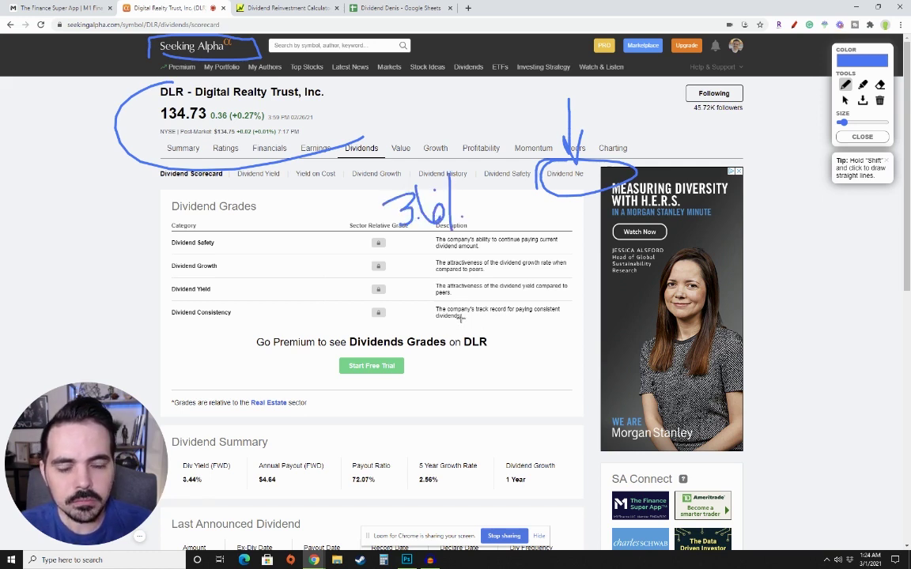
{"action": "scroll", "coordinate": [461, 319], "scroll_direction": "down", "scroll_amount": 2}
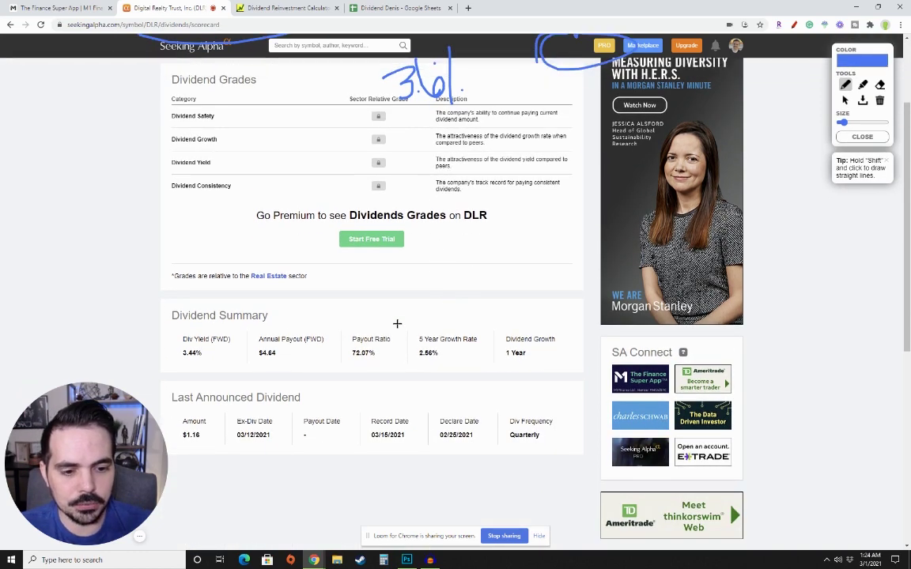
{"action": "mouse_move", "coordinate": [409, 317]}
{"action": "left_mouse_down"}
{"action": "mouse_move", "coordinate": [499, 368]}
{"action": "mouse_move", "coordinate": [495, 321]}
{"action": "mouse_move", "coordinate": [409, 317]}
{"action": "left_mouse_up"}
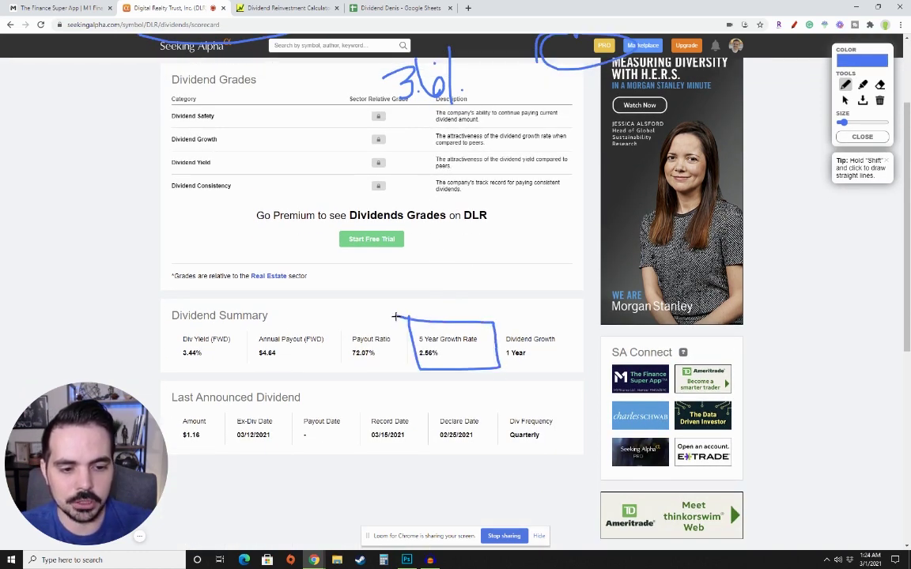